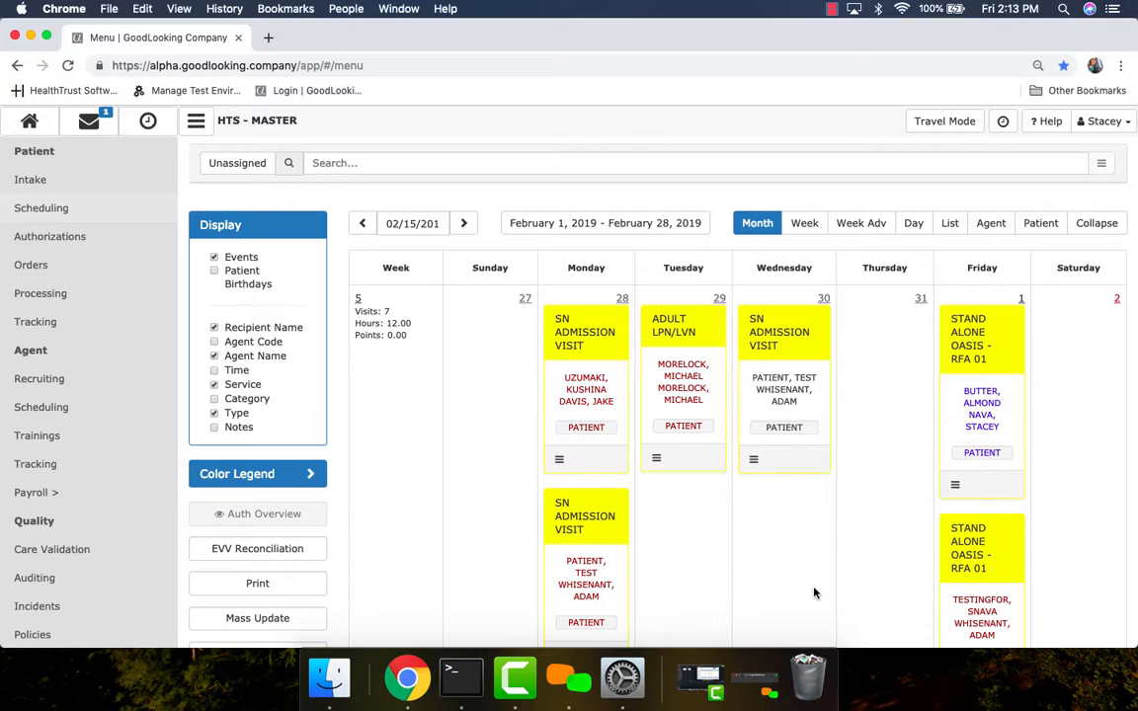
# Filter the schedule to the first suggested patient and the project dated 2018-01-08 - 2018-02-10.
pyautogui.click(341, 162)
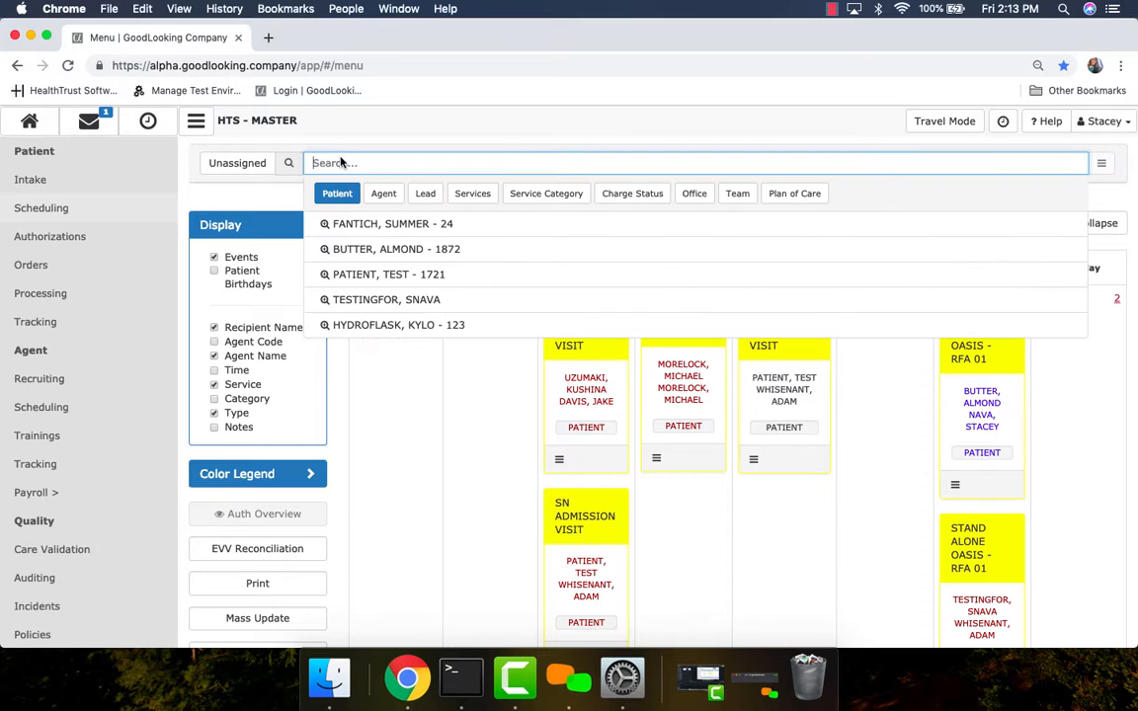
pyautogui.click(364, 227)
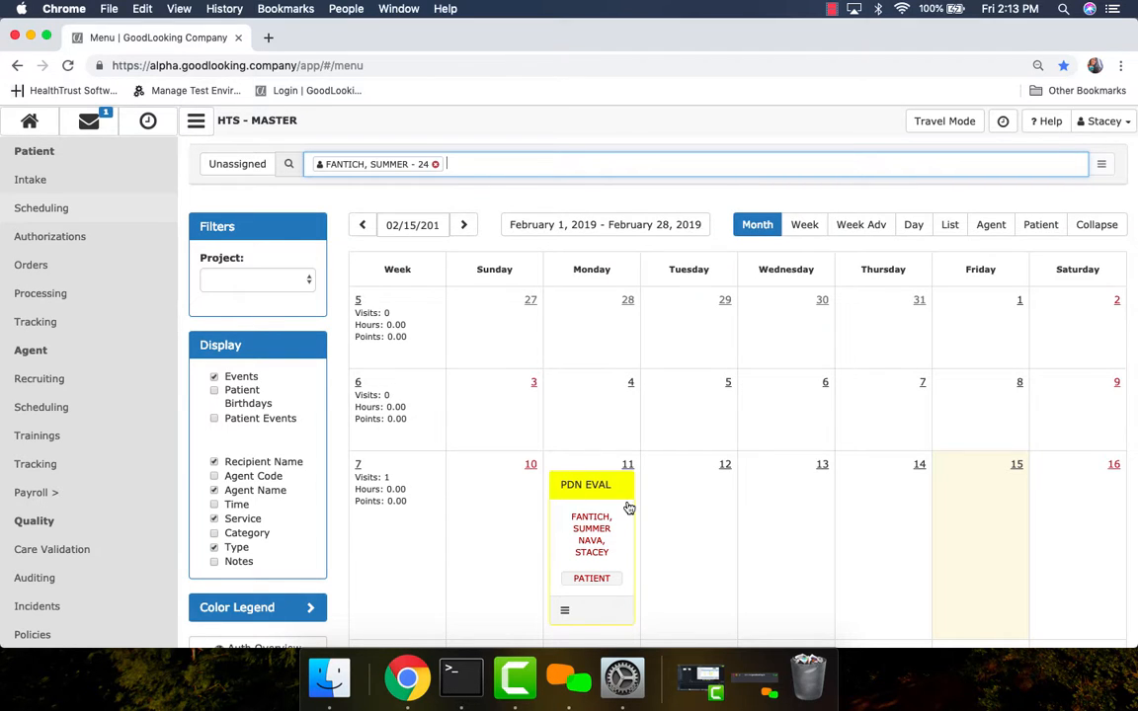
pyautogui.click(306, 283)
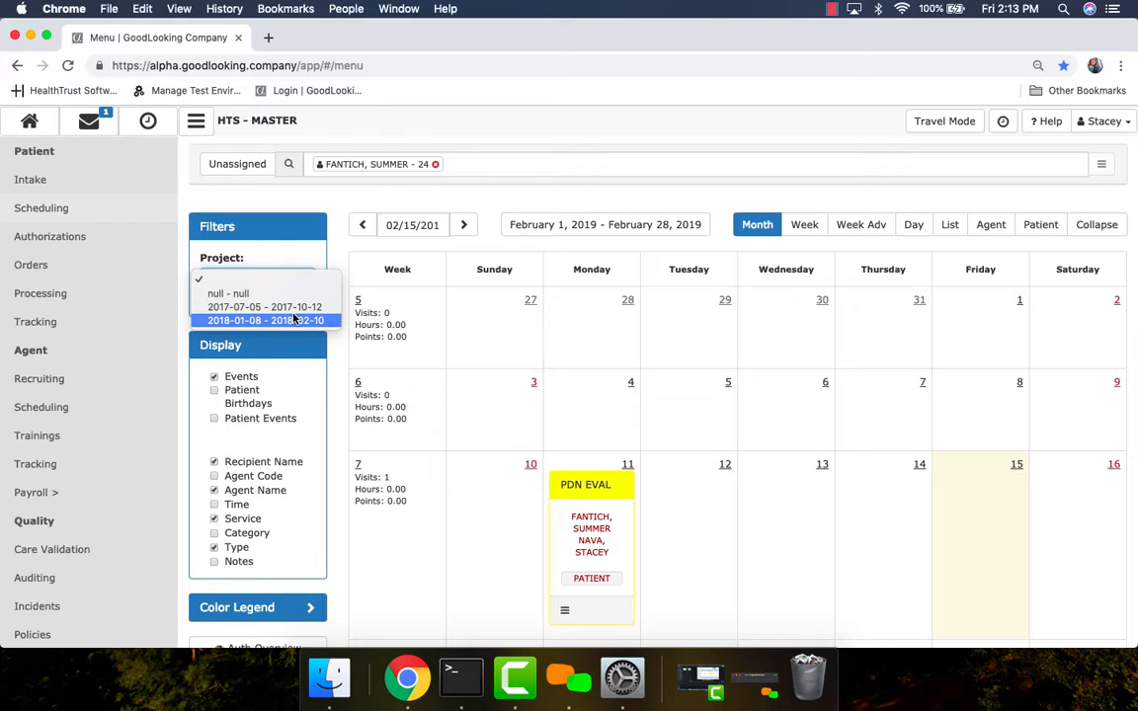
pyautogui.click(296, 320)
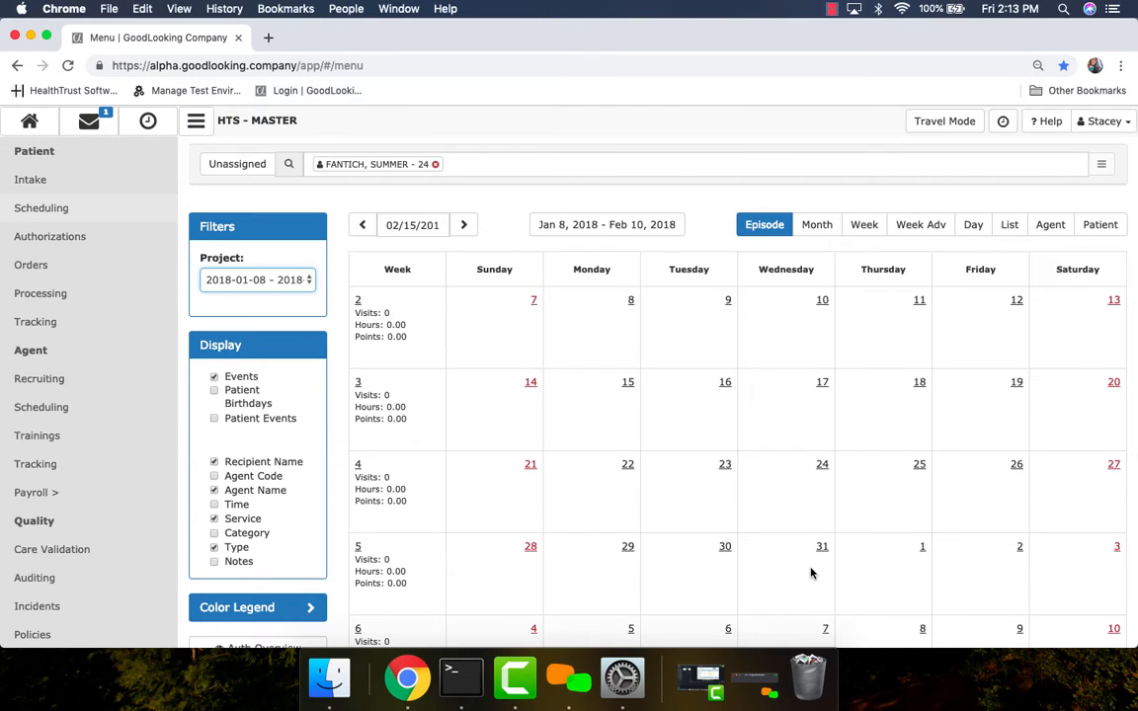
# Add and save an ADULT LPN/LVN service event for the patient on Monday, January 8, 2018.
pyautogui.scroll(-3, 811, 573)
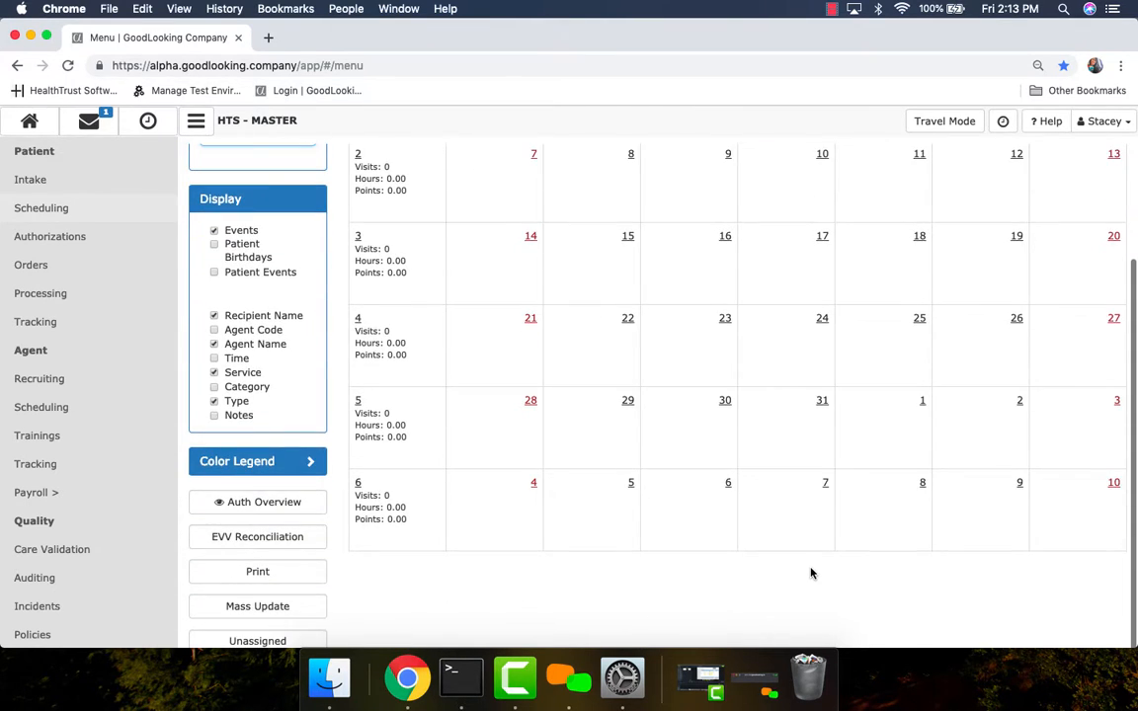
pyautogui.scroll(3, 810, 573)
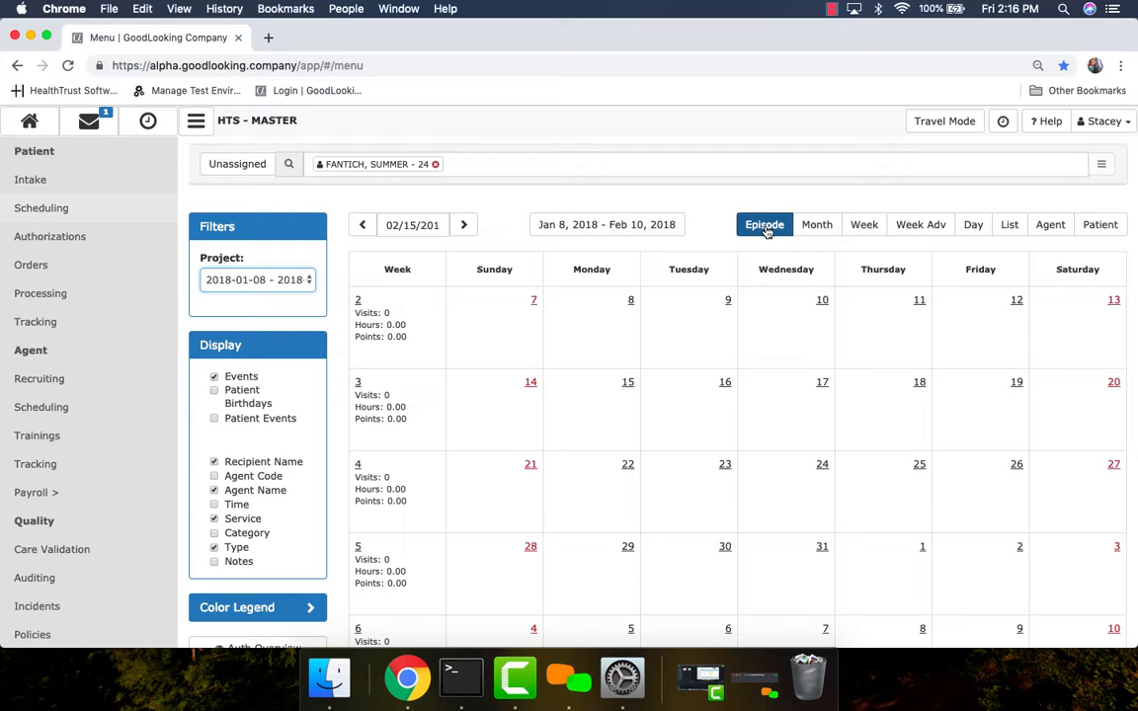
pyautogui.scroll(-3, 783, 330)
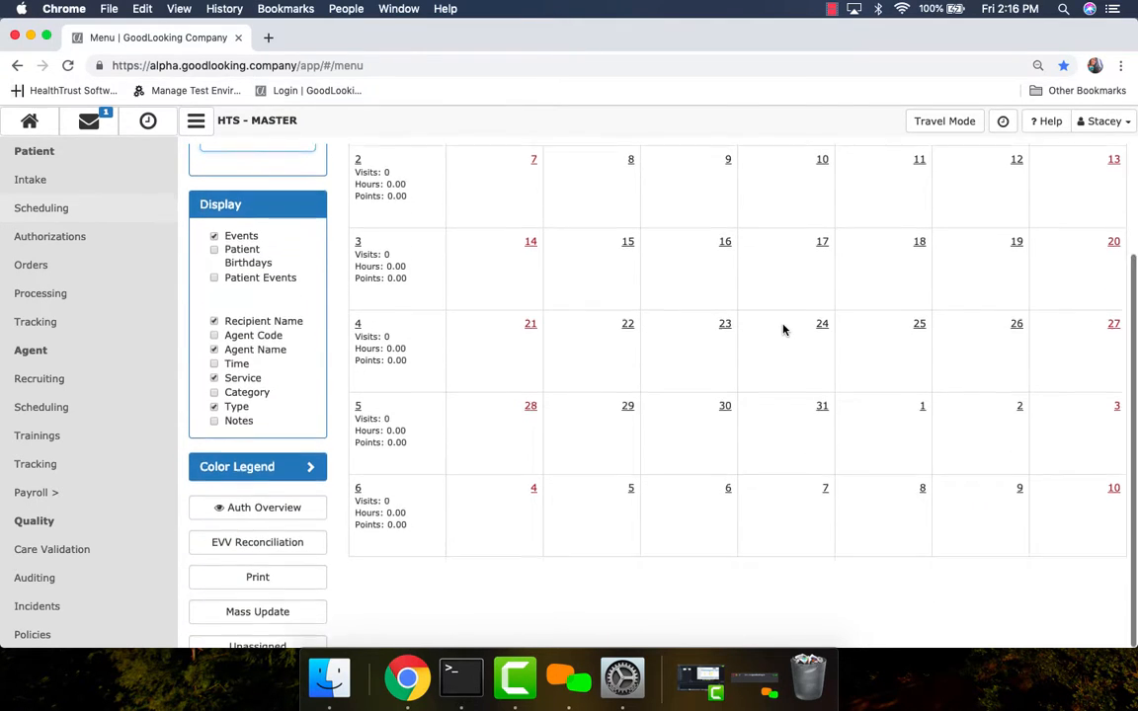
pyautogui.scroll(3, 784, 330)
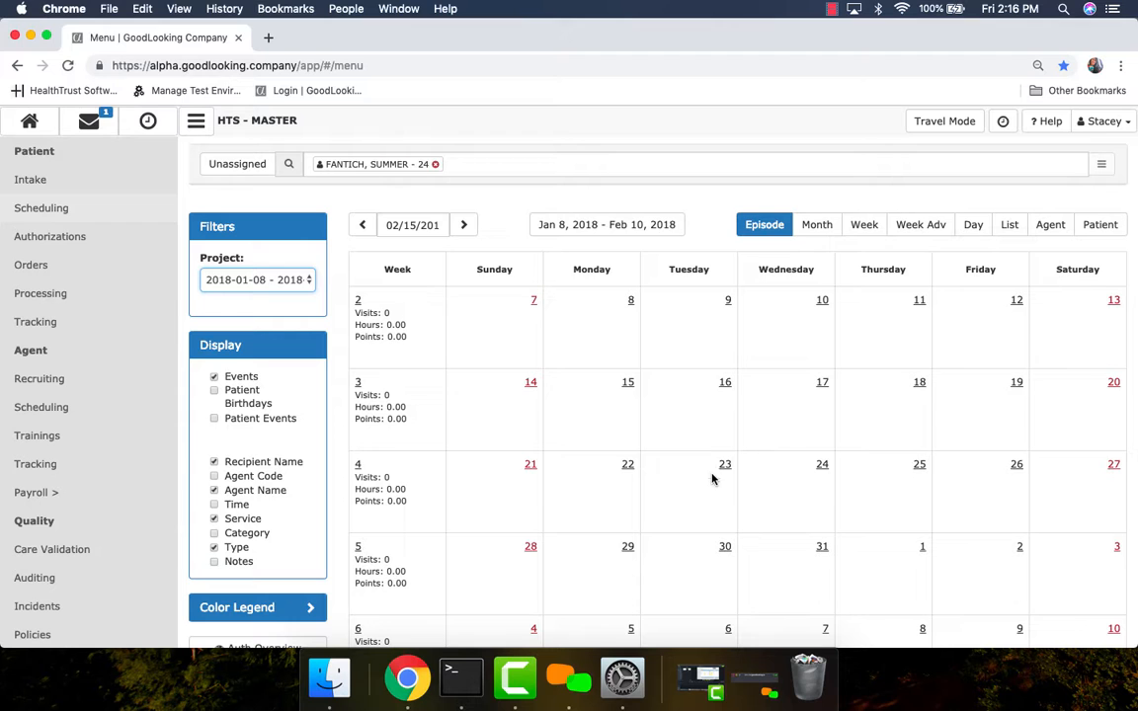
pyautogui.scroll(-1, 712, 479)
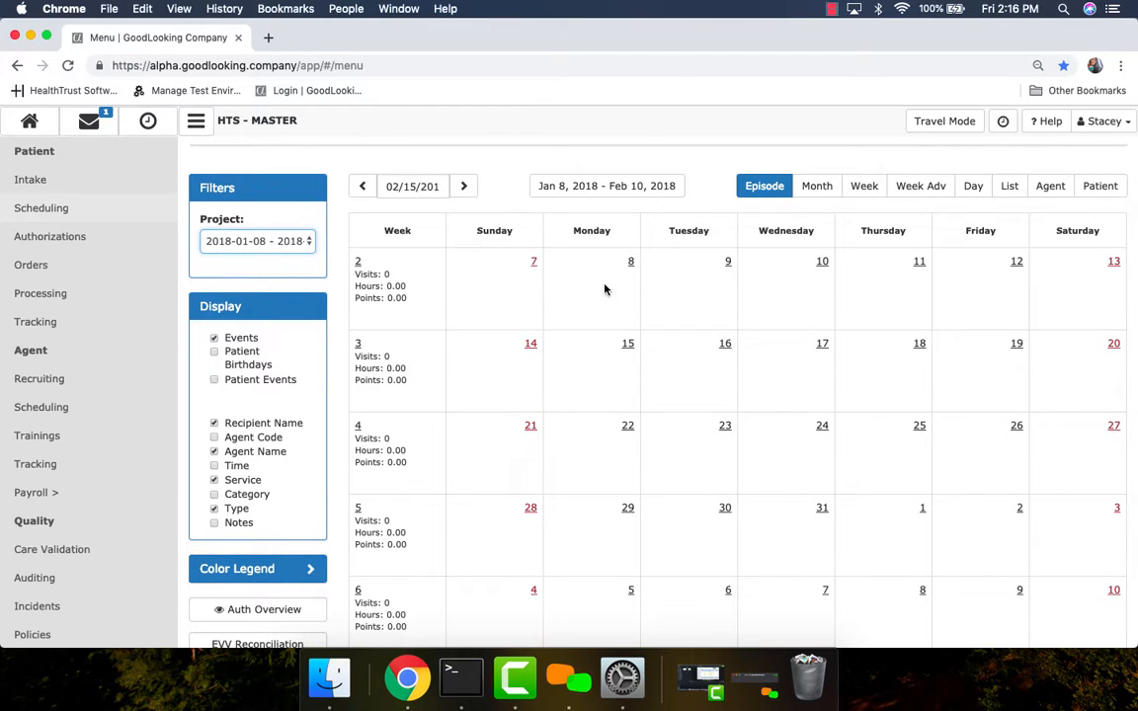
pyautogui.scroll(1, 764, 519)
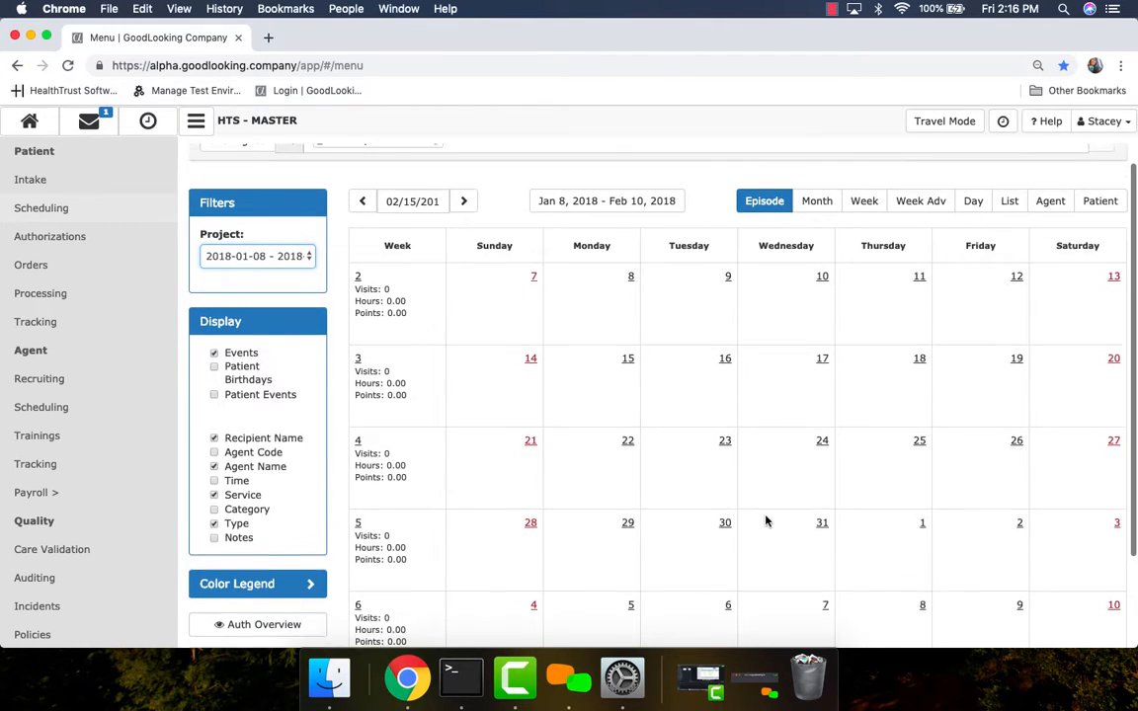
pyautogui.click(602, 331)
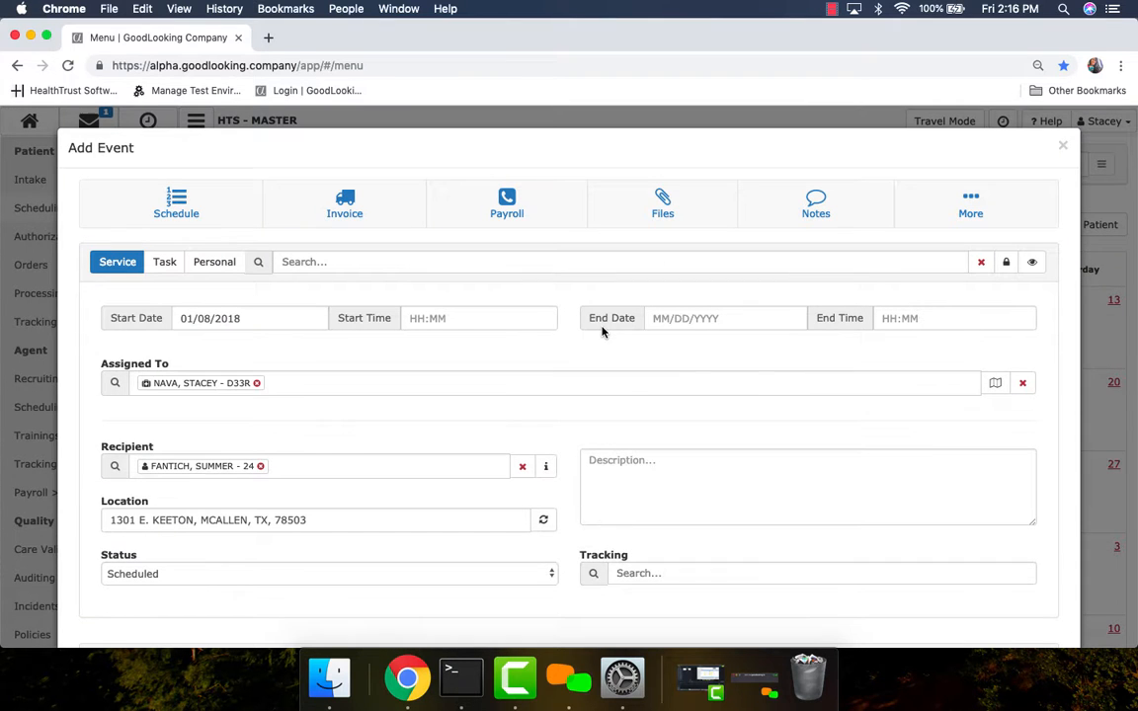
pyautogui.click(394, 264)
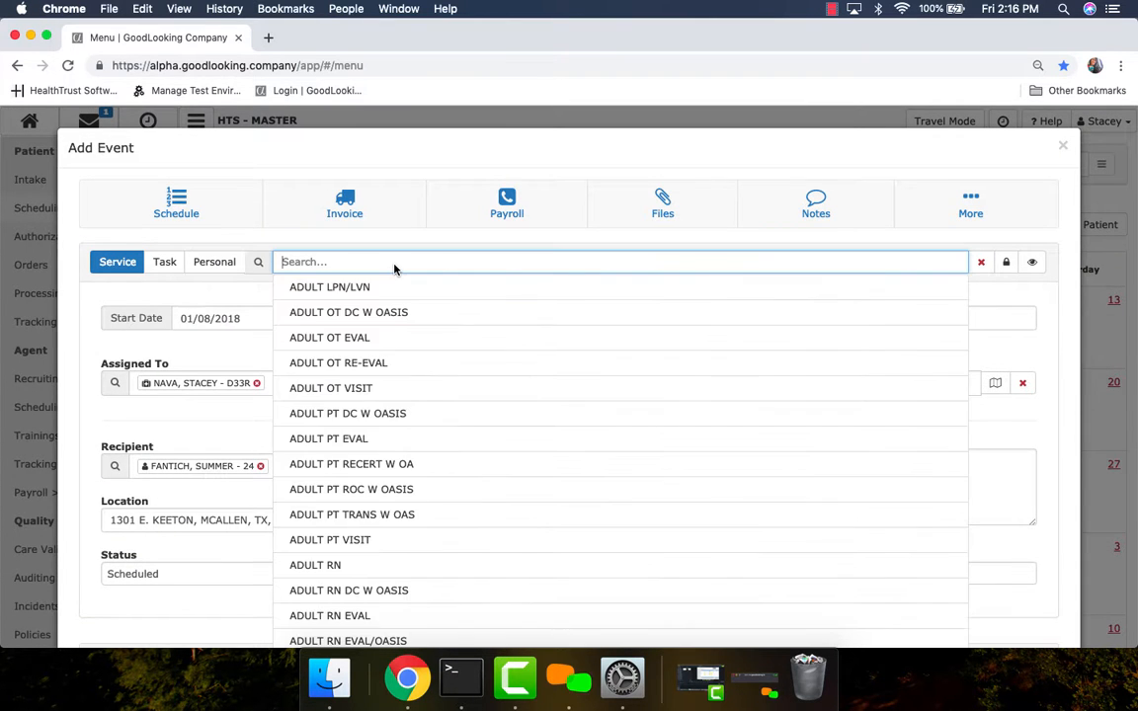
pyautogui.click(384, 287)
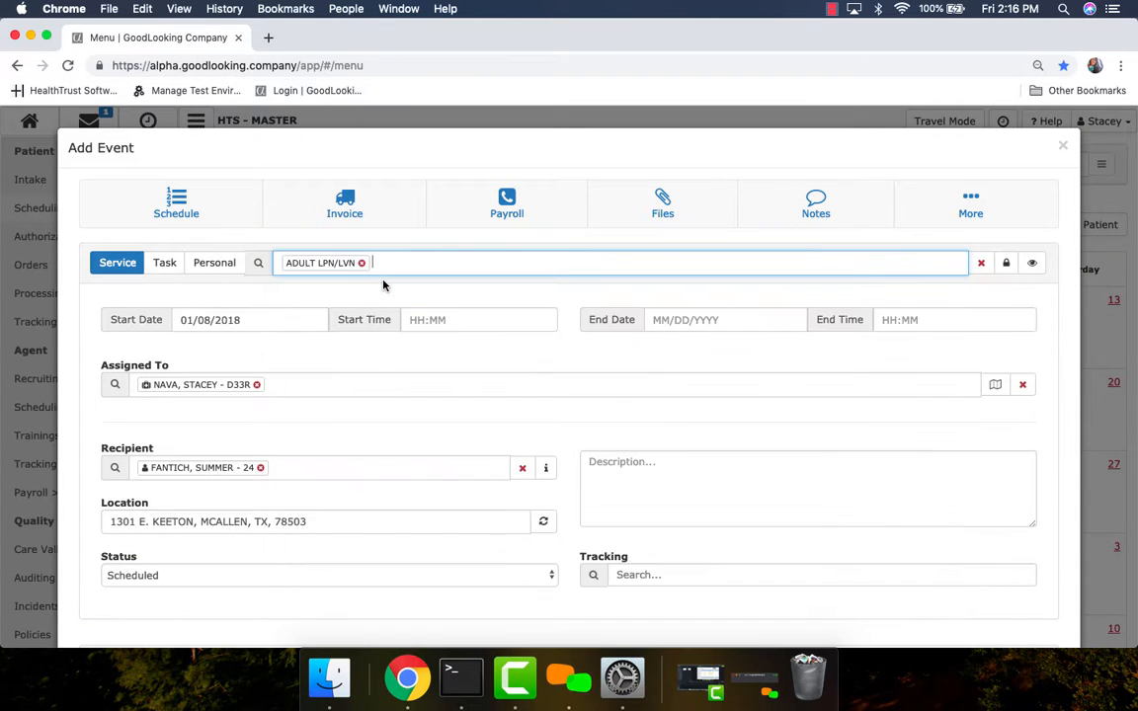
pyautogui.scroll(-3, 569, 590)
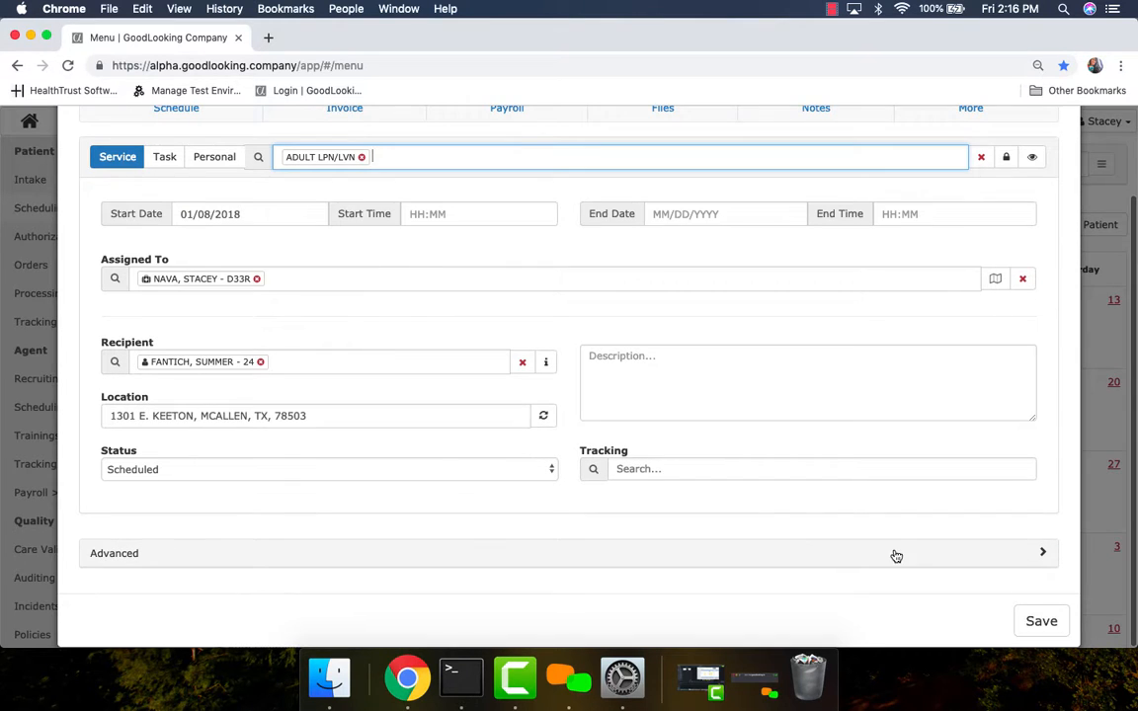
pyautogui.click(1041, 621)
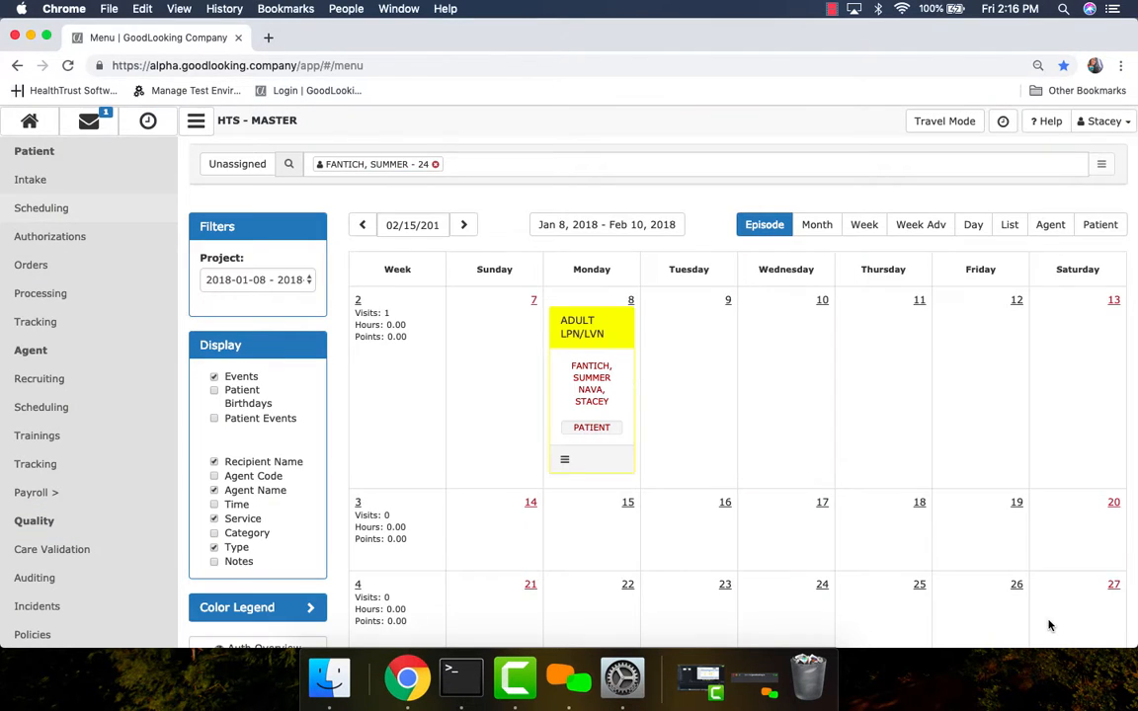
# Copy the January 8 ADULT LPN/LVN visit to all Mondays of the episode.
pyautogui.click(565, 460)
pyautogui.moveTo(670, 496)
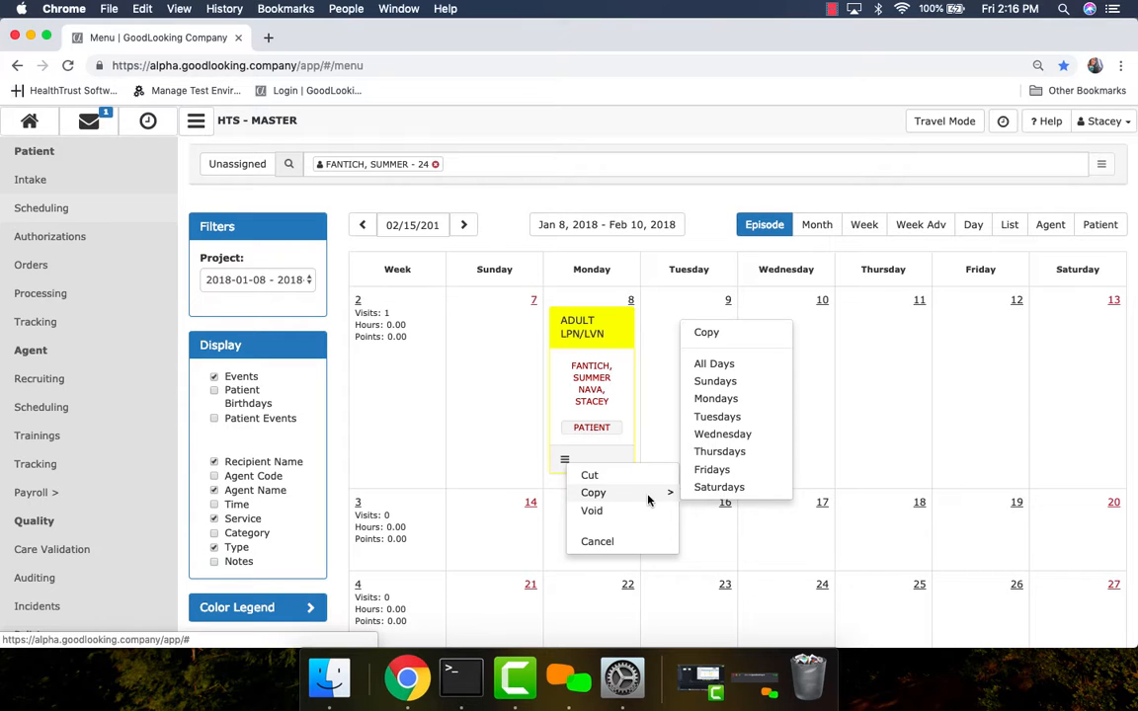
pyautogui.click(724, 399)
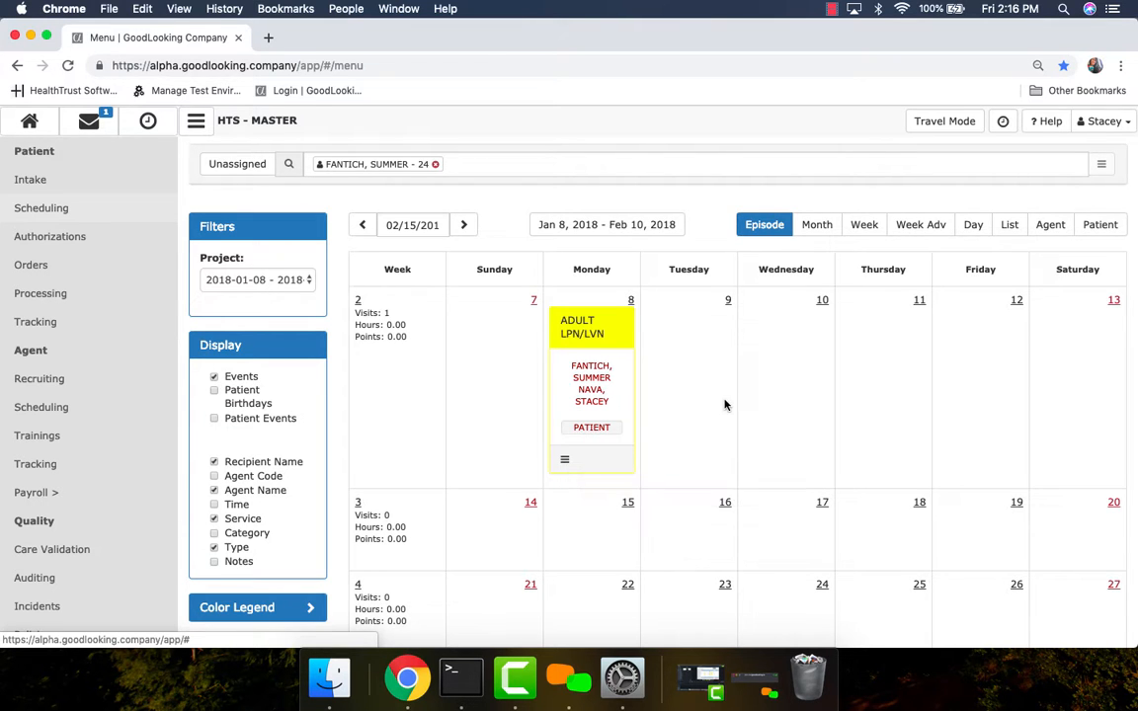
# Copy the January 8 ADULT LPN/LVN visit and paste it on Wednesday, January 10.
pyautogui.scroll(-3, 880, 474)
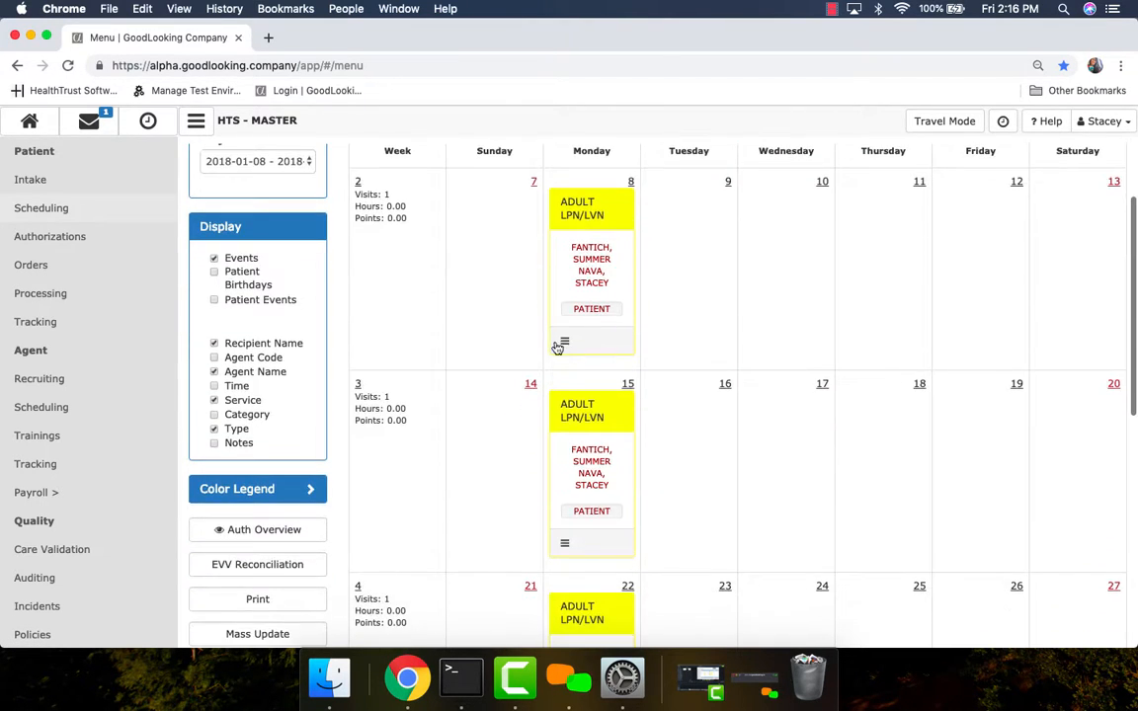
pyautogui.click(564, 341)
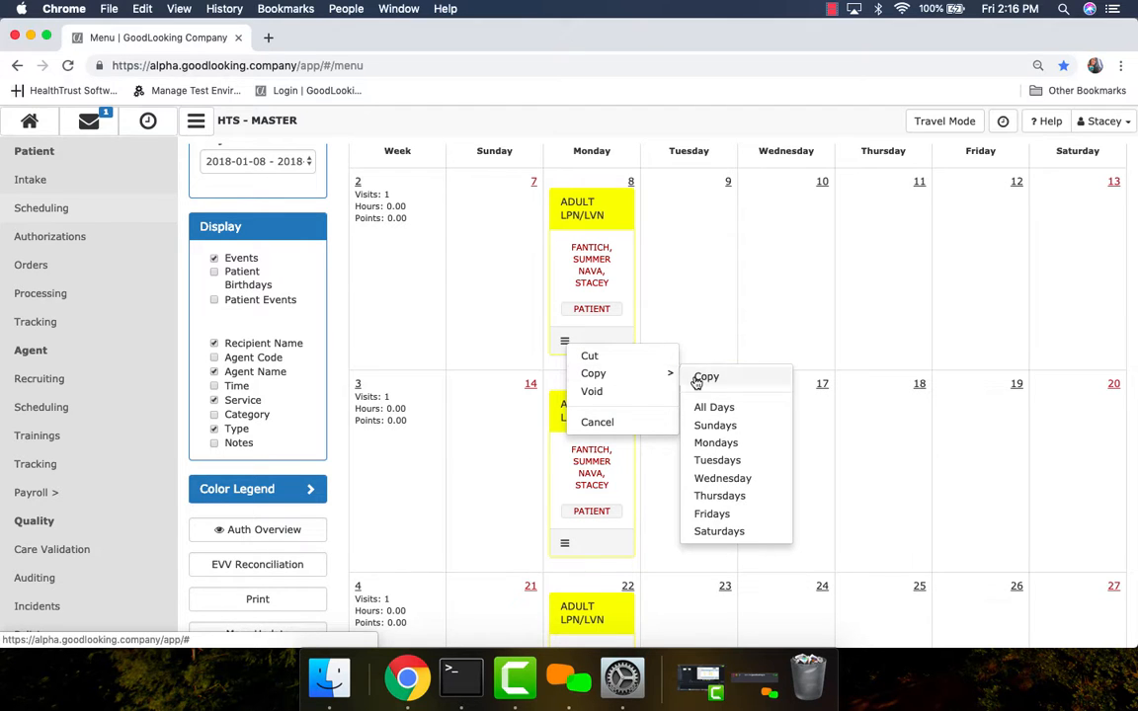
pyautogui.click(791, 233)
pyautogui.click(794, 234)
pyautogui.click(805, 238)
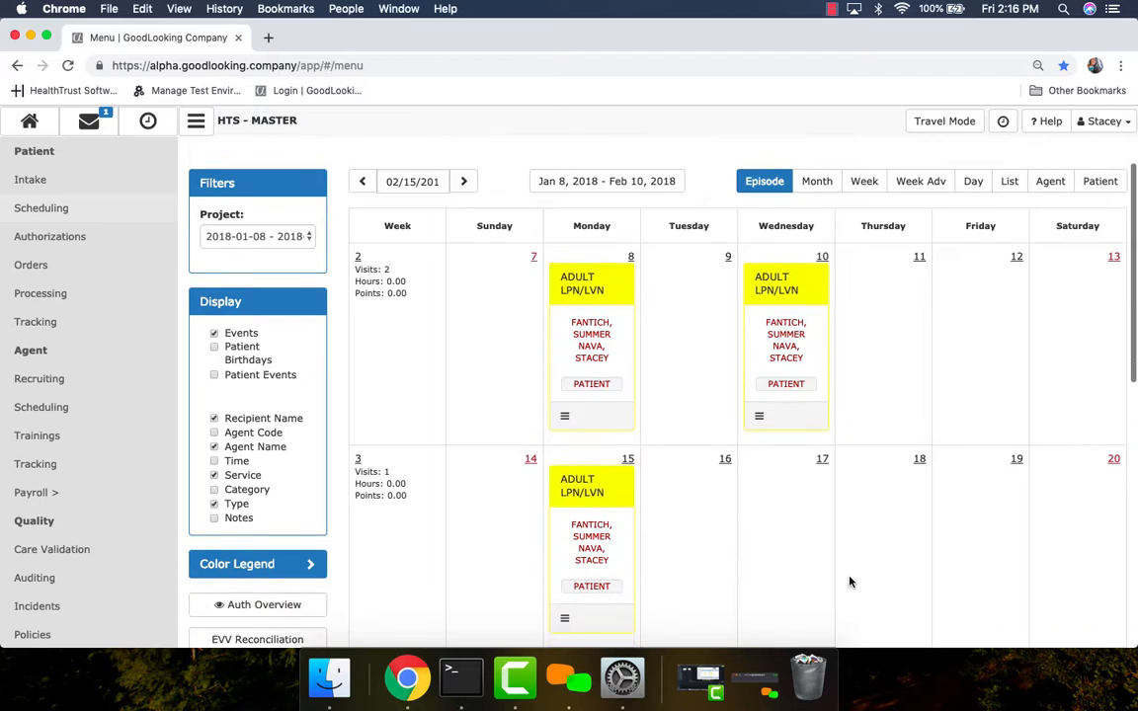
# Repeat the January 10 ADULT LPN/LVN visit on every Wednesday of the episode.
pyautogui.scroll(-3, 849, 582)
pyautogui.click(762, 318)
pyautogui.moveTo(787, 348)
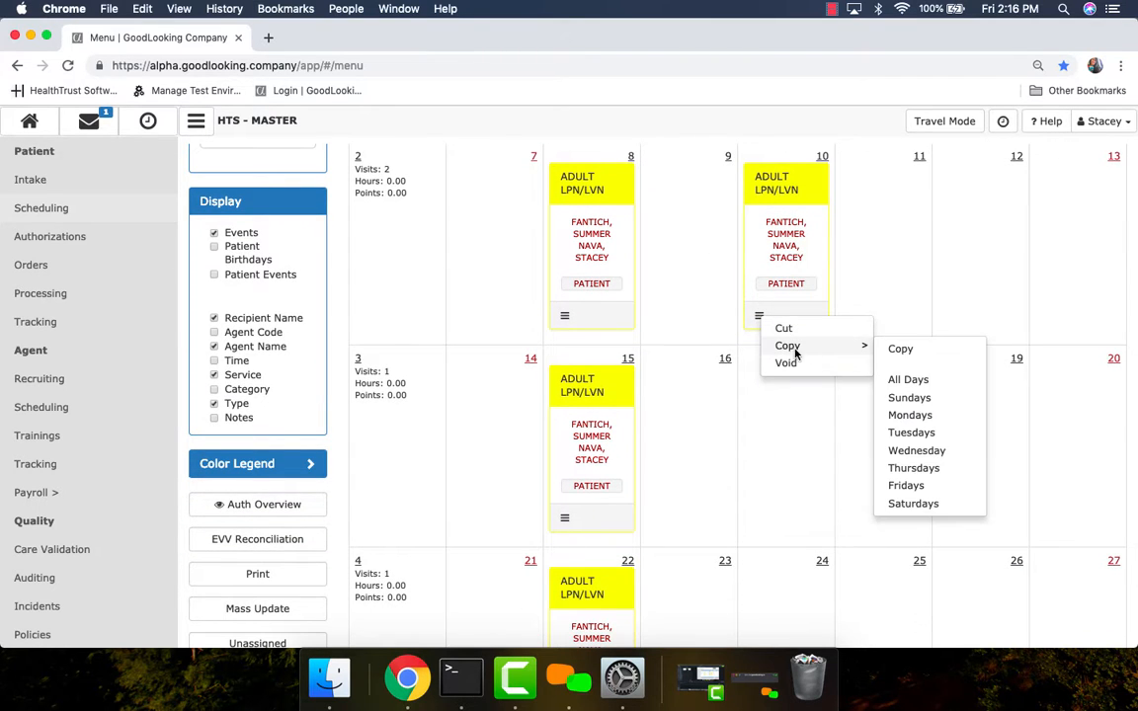
pyautogui.click(929, 451)
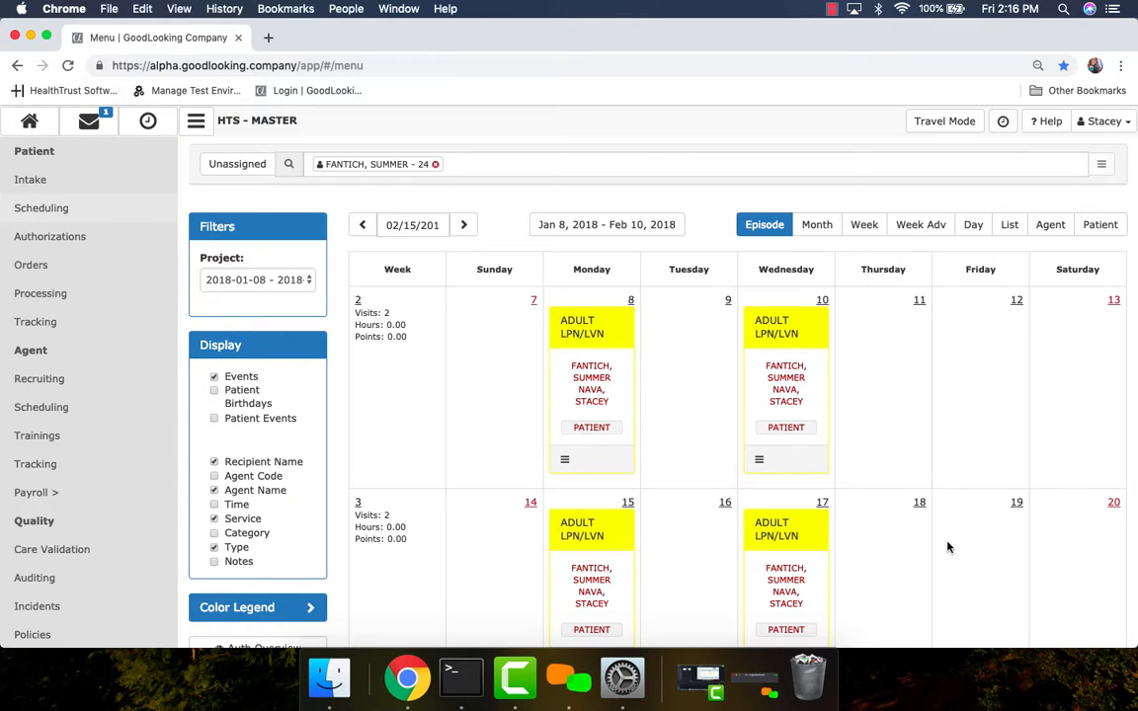
# Change the service of the Wednesday, February 7 visit to ADULT RN EVAL and save the event.
pyautogui.scroll(-10, 949, 548)
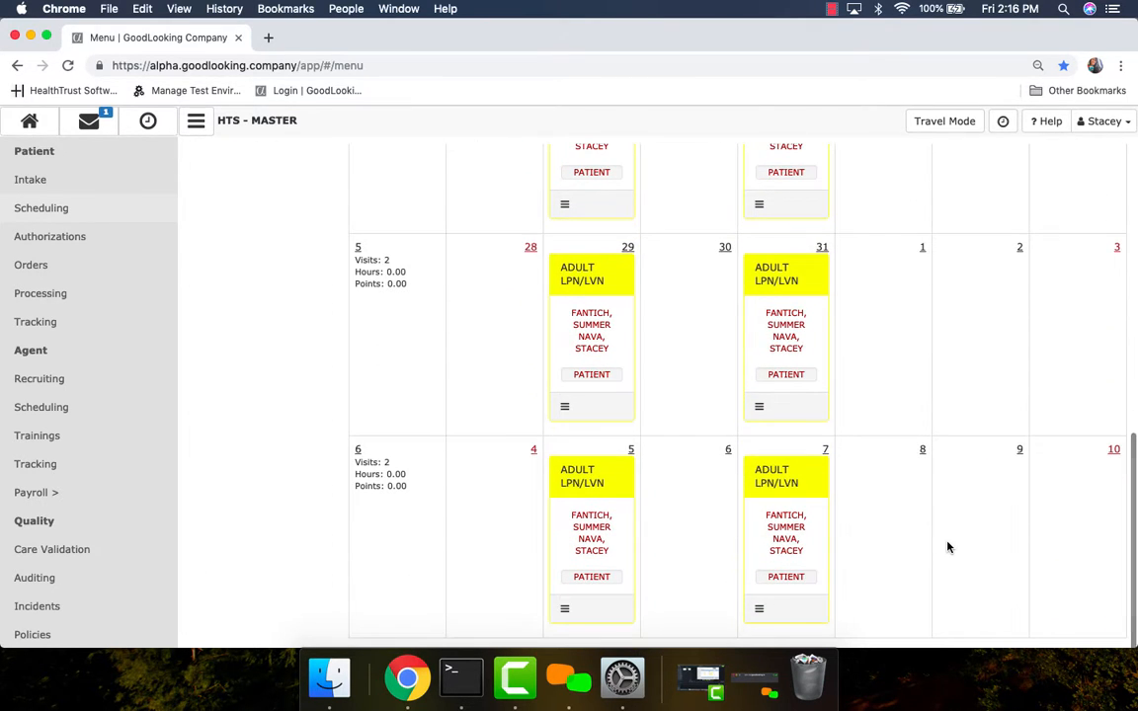
pyautogui.scroll(10, 943, 553)
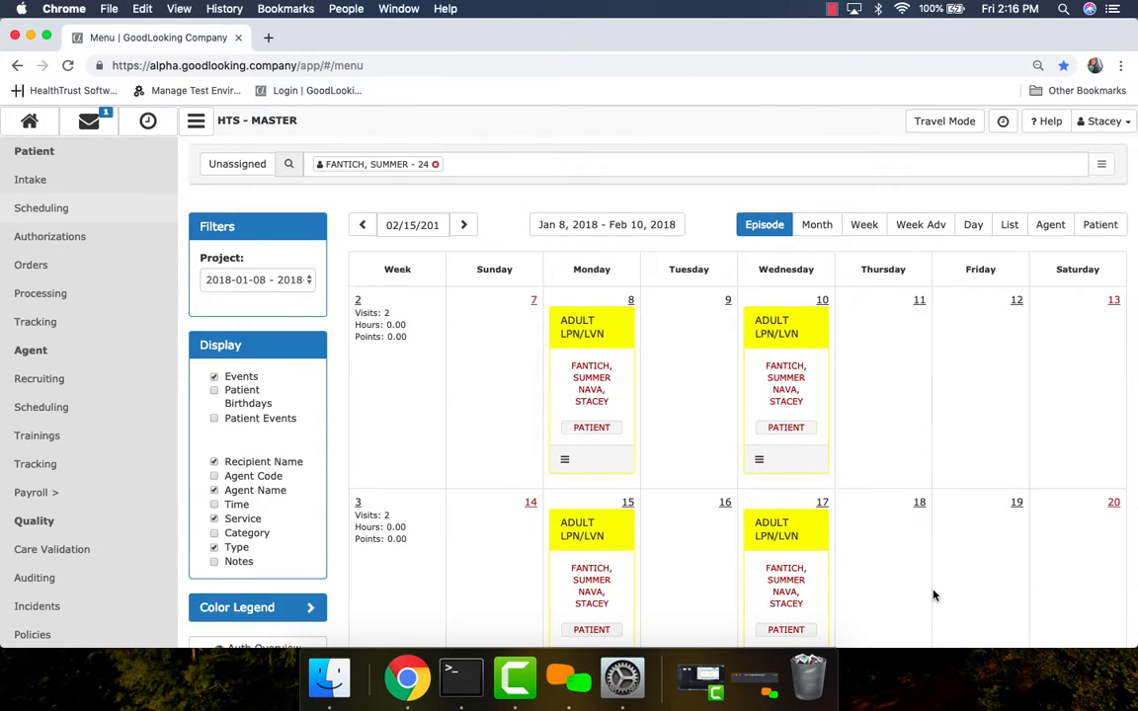
pyautogui.scroll(-10, 933, 596)
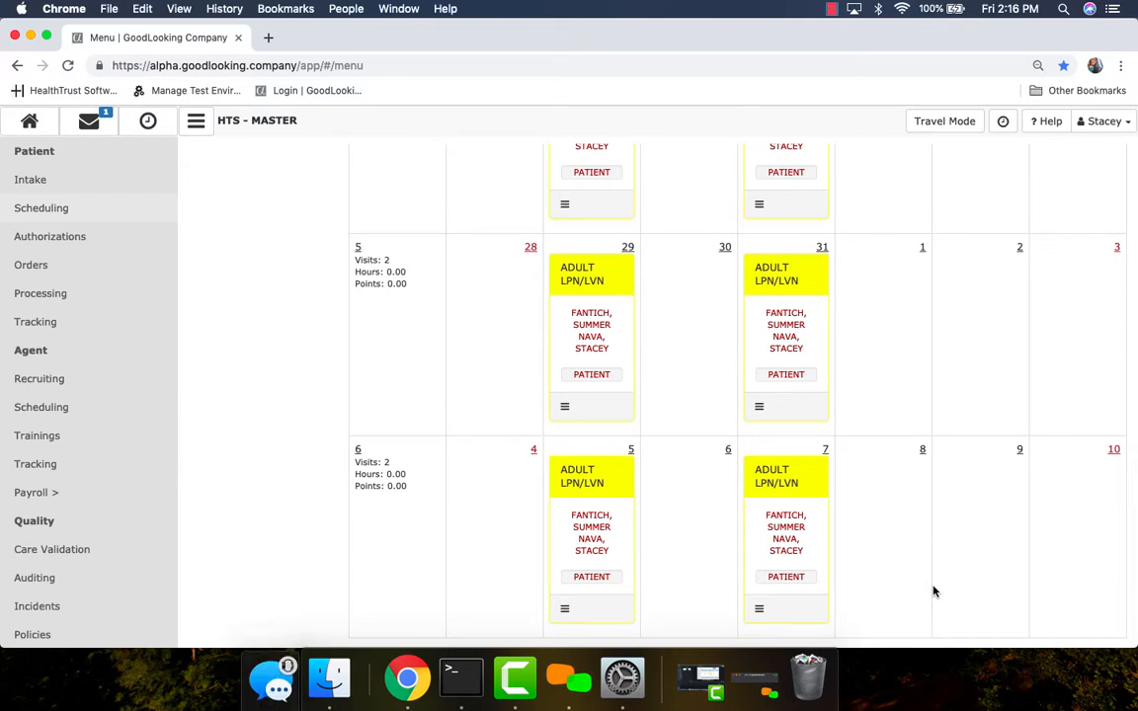
pyautogui.click(790, 482)
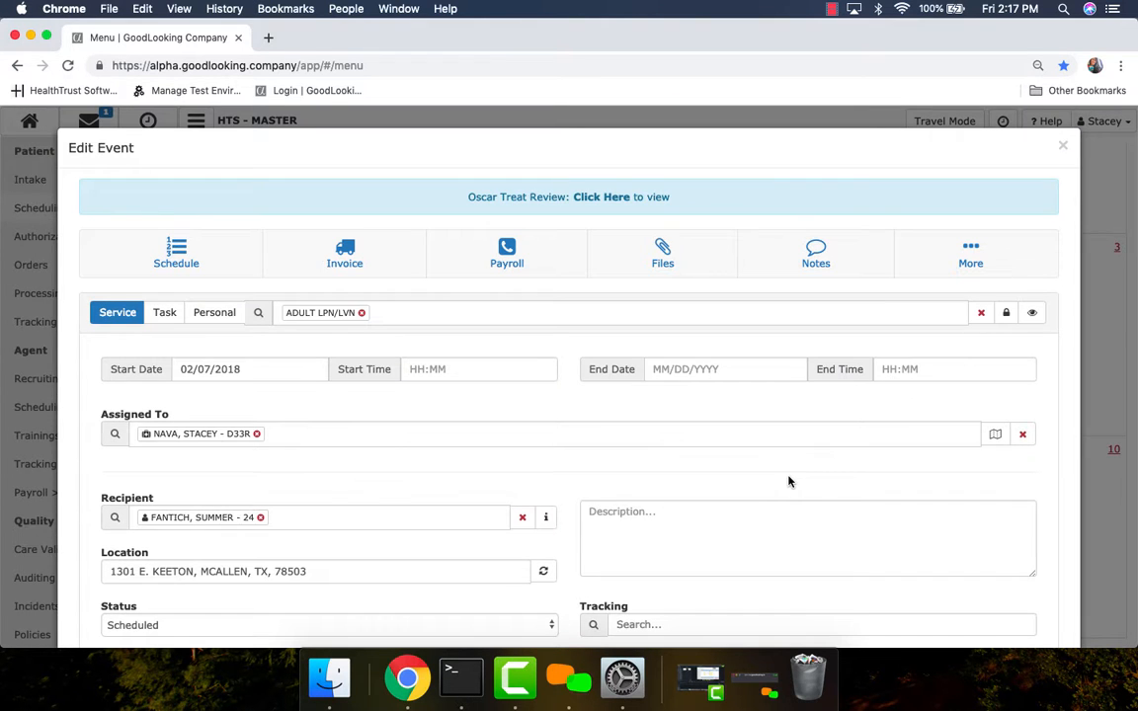
pyautogui.click(361, 314)
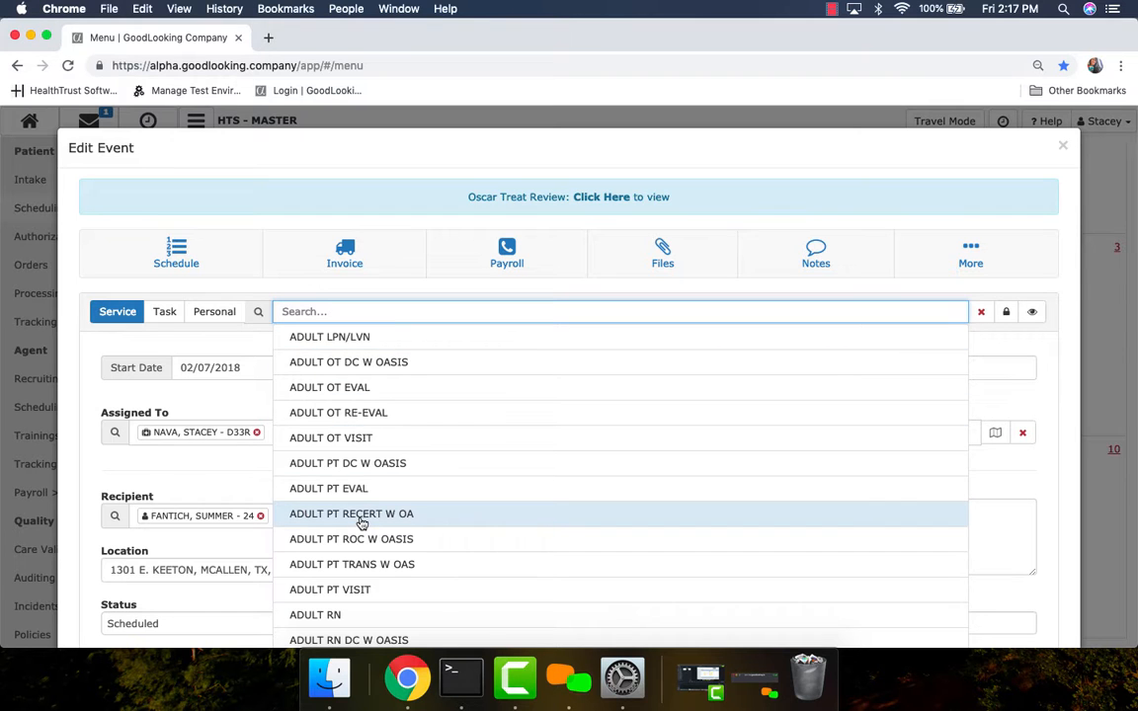
pyautogui.scroll(-1, 362, 559)
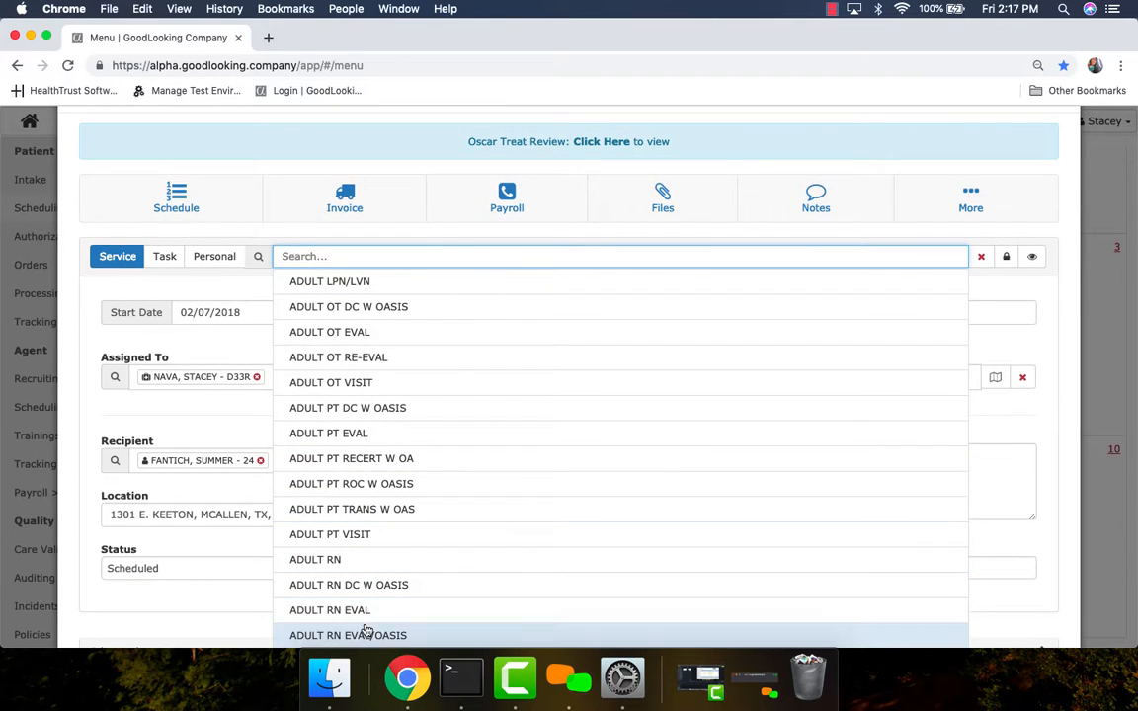
pyautogui.scroll(-2, 364, 622)
pyautogui.click(356, 531)
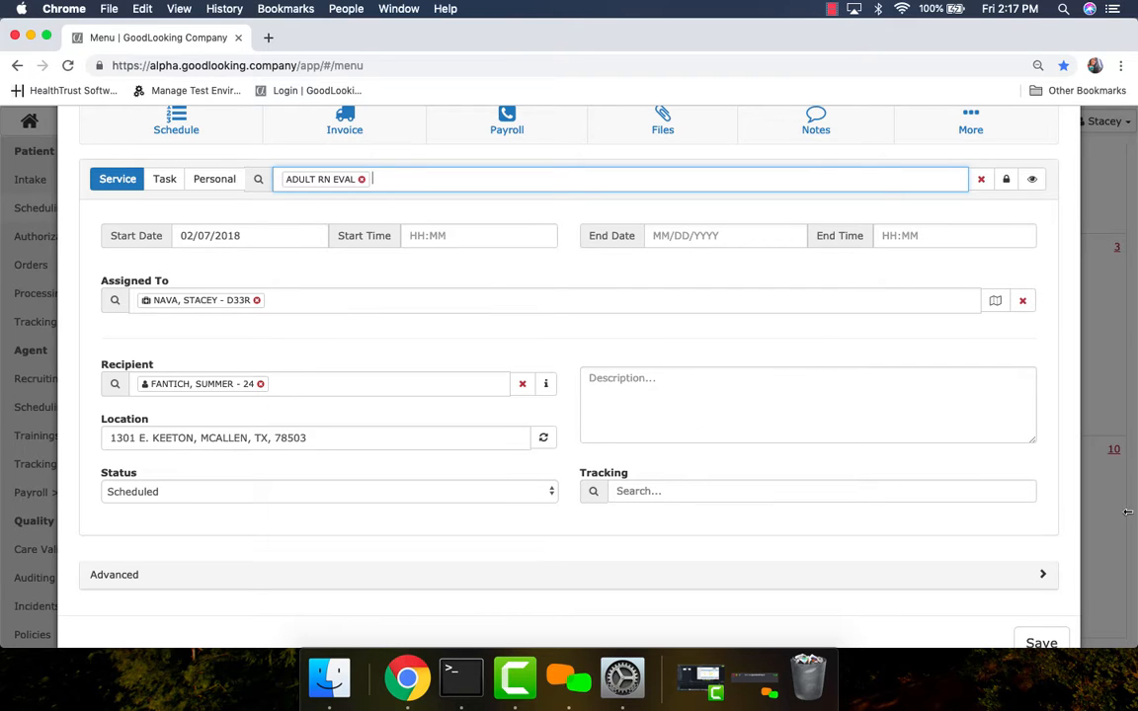
pyautogui.click(1051, 643)
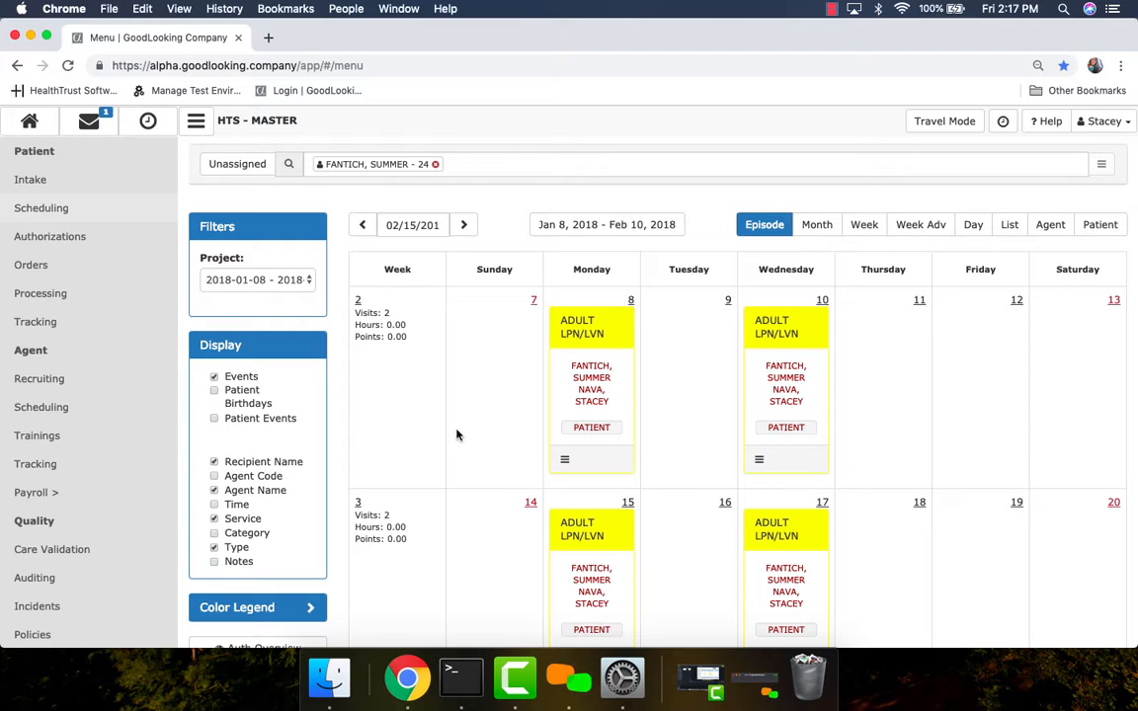
# Review the visits scheduled across the episode and open the schedule mass update.
pyautogui.scroll(-10, 407, 456)
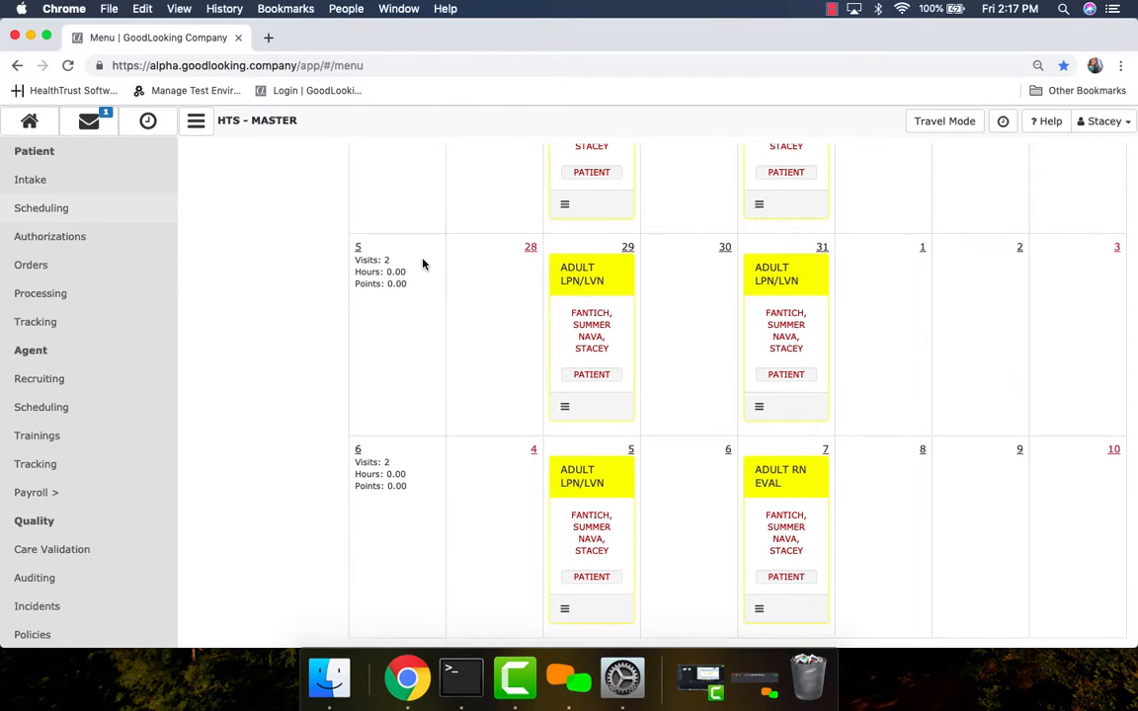
pyautogui.scroll(1, 423, 264)
pyautogui.scroll(10, 423, 264)
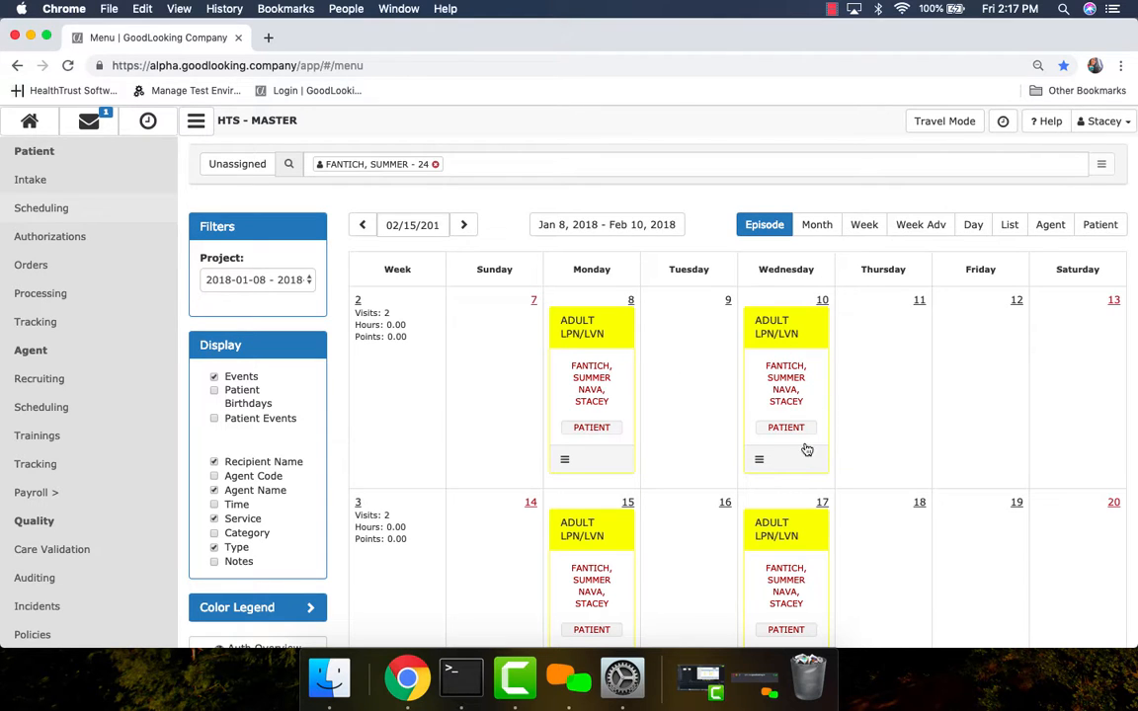
pyautogui.scroll(-1, 887, 531)
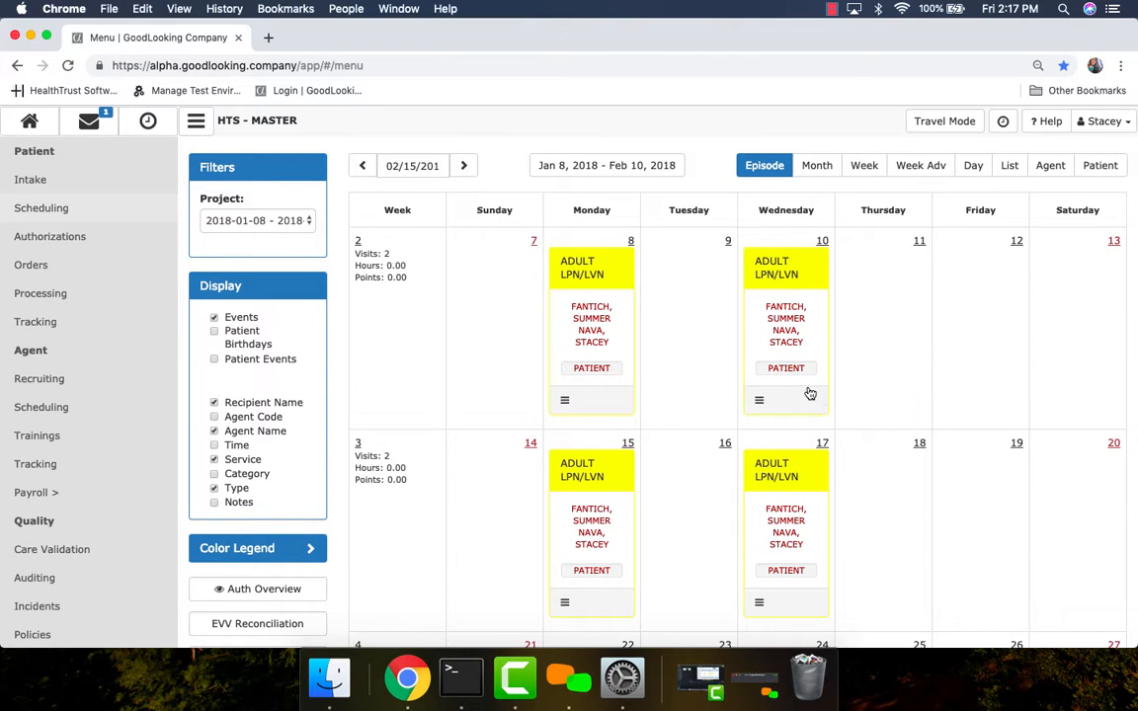
pyautogui.scroll(-1, 904, 491)
pyautogui.scroll(-4, 905, 493)
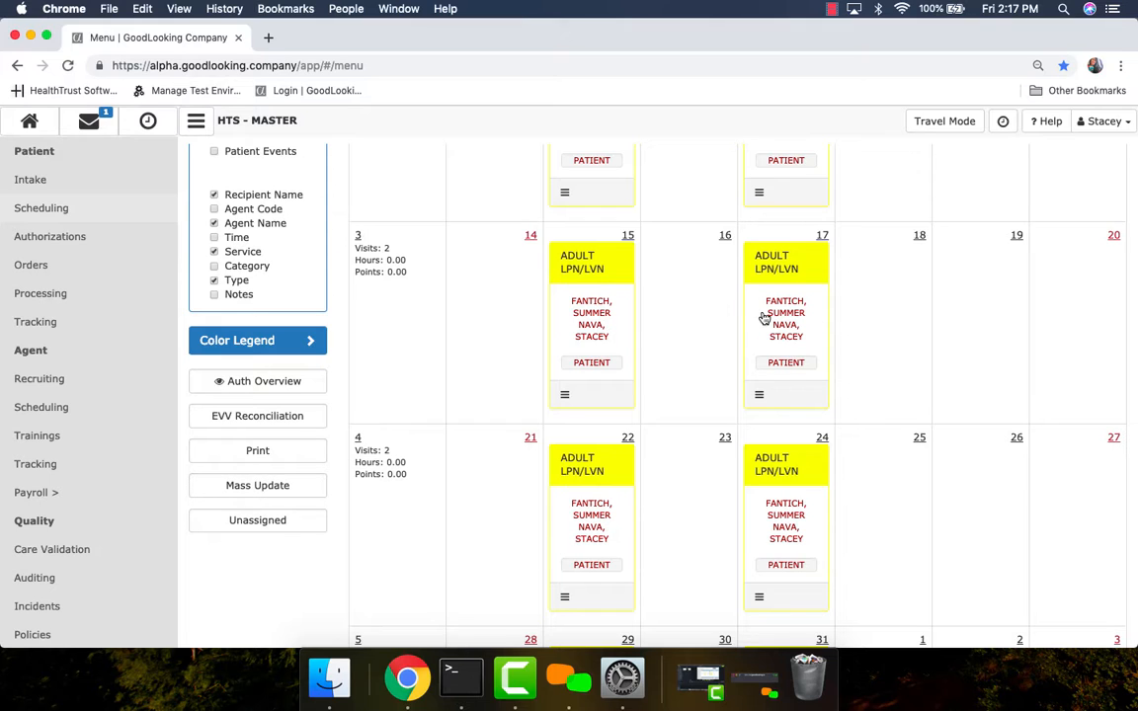
pyautogui.click(252, 491)
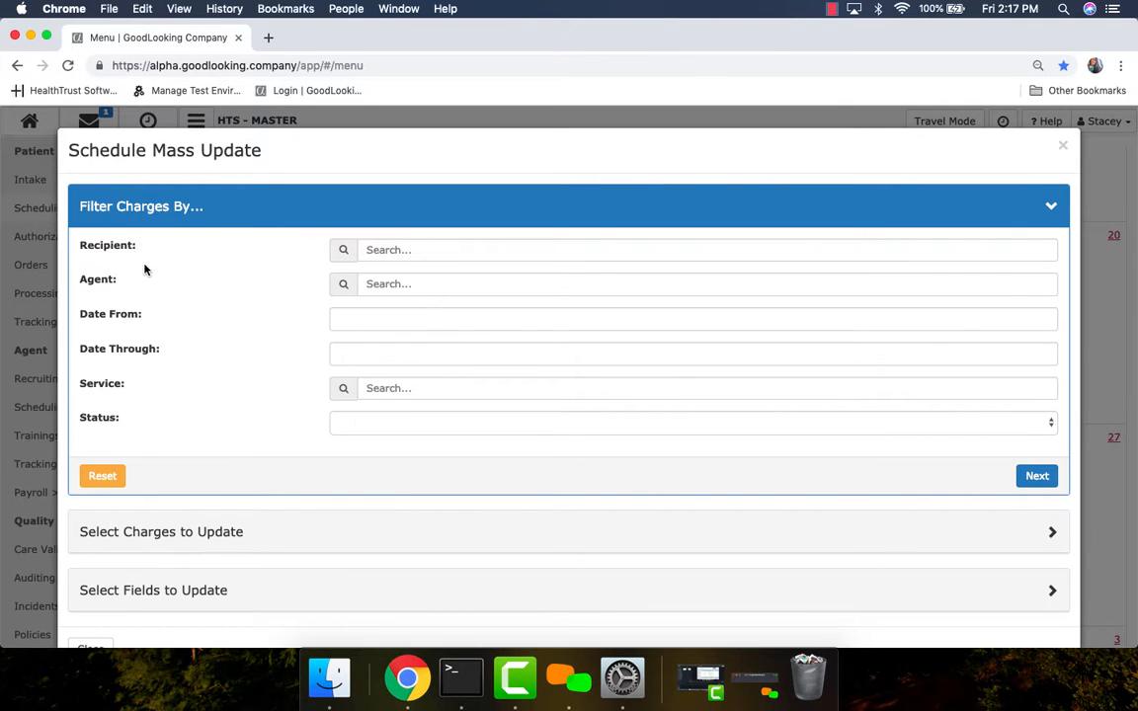
# Filter the charges by the assigned agent with service dates from 02/01/2019 through 02/28/2019 and list them.
pyautogui.click(400, 288)
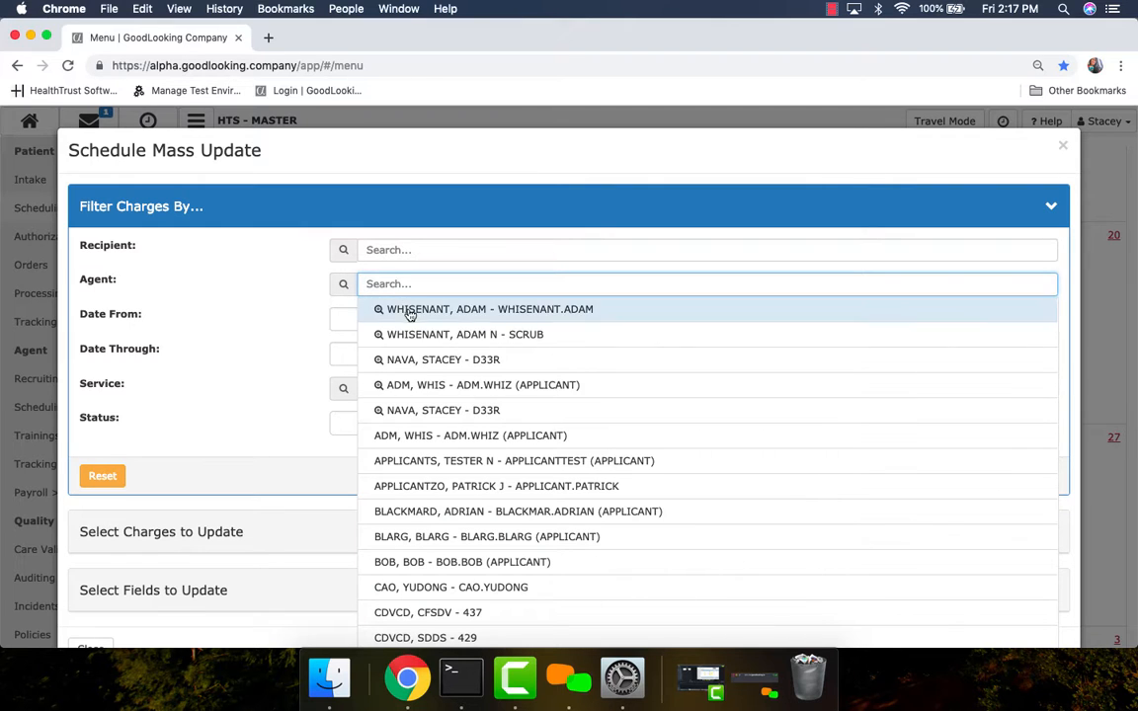
pyautogui.click(418, 360)
pyautogui.click(388, 322)
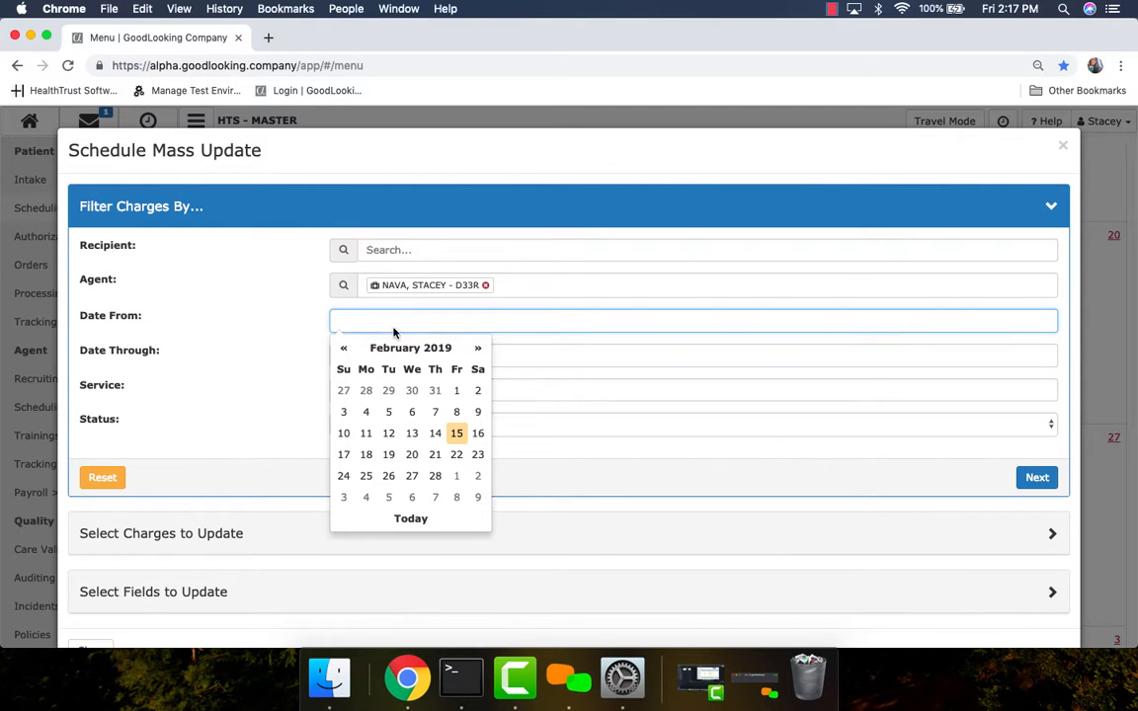
pyautogui.click(456, 391)
pyautogui.click(427, 358)
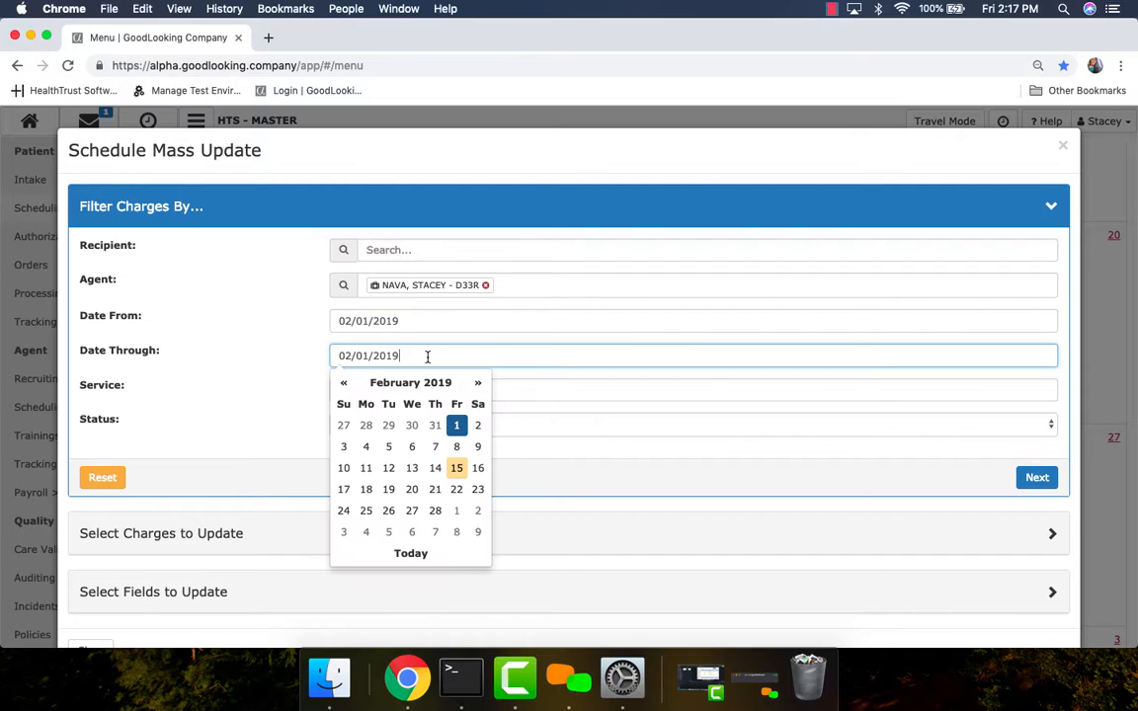
pyautogui.click(437, 512)
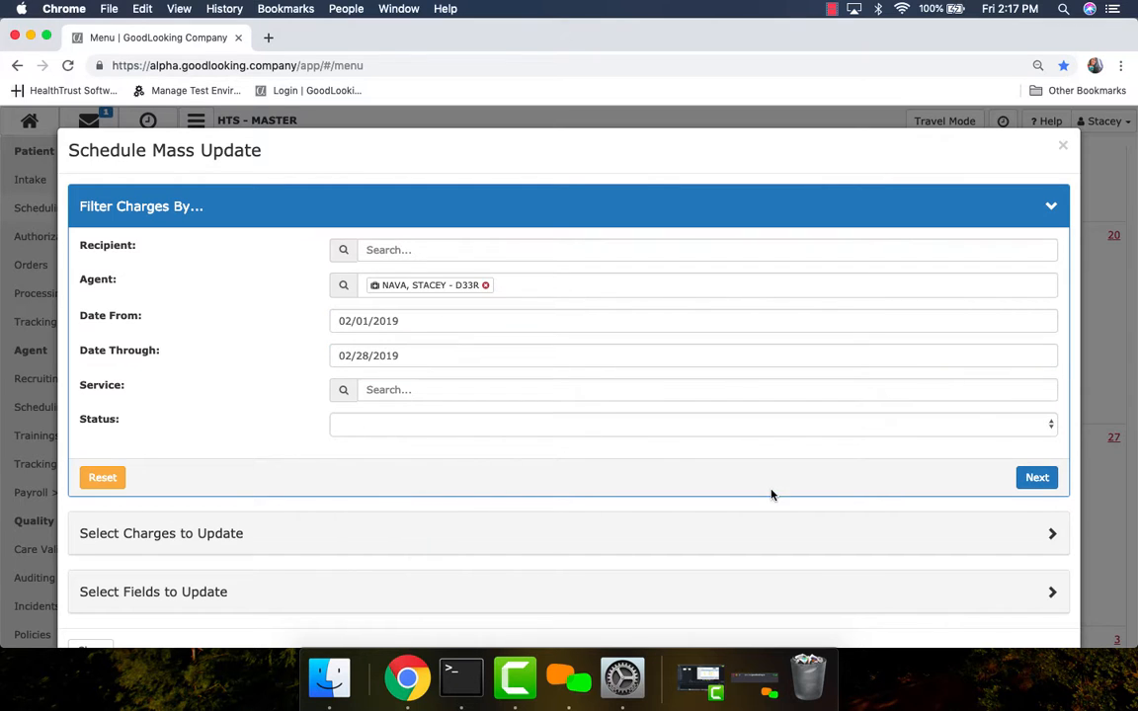
pyautogui.click(1037, 477)
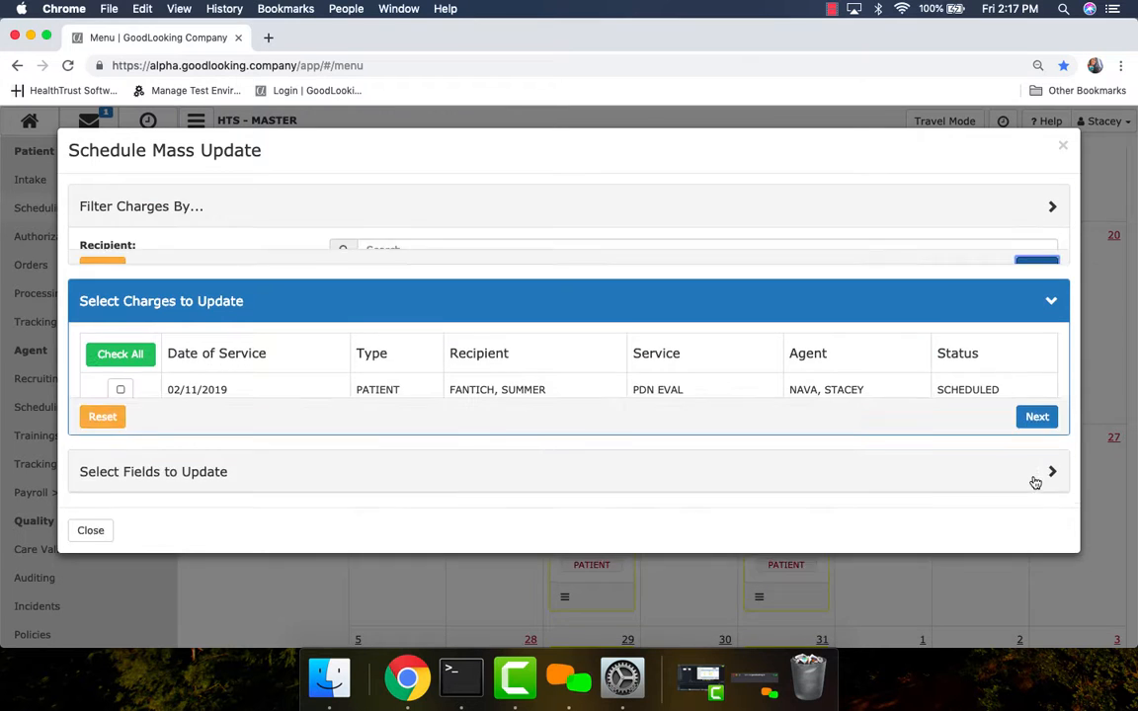
# Select every listed charge for the mass update and continue to the fields to update.
pyautogui.scroll(-3, 446, 353)
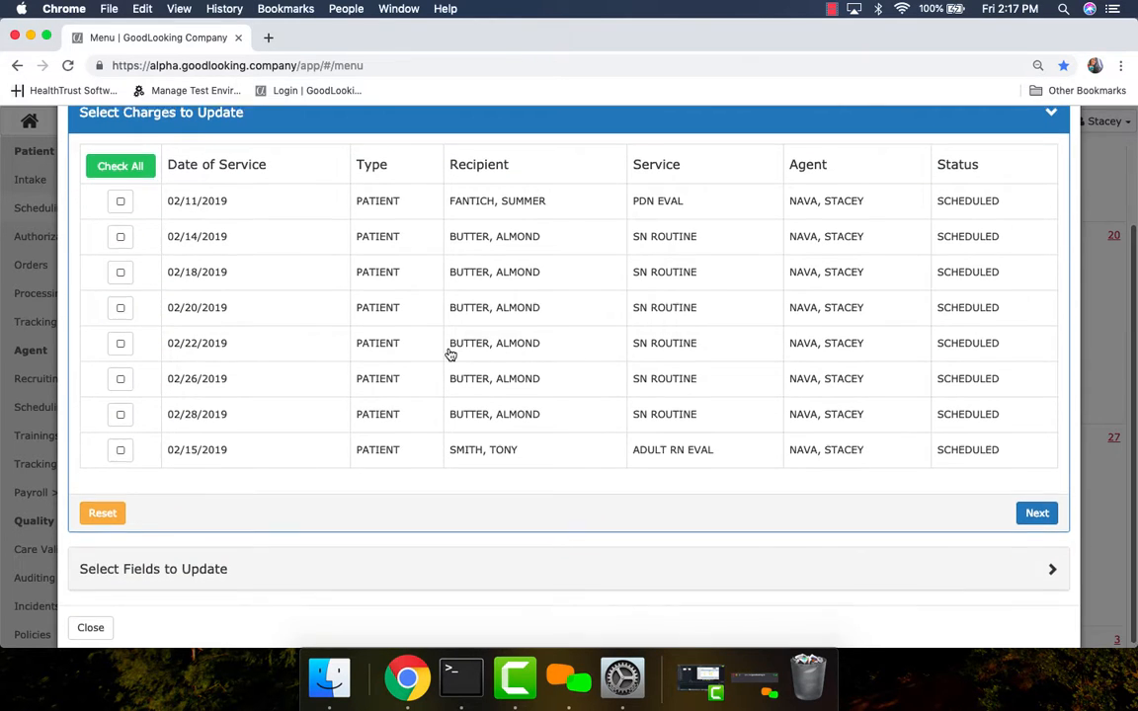
pyautogui.scroll(3, 83, 270)
pyautogui.scroll(1, 83, 269)
pyautogui.click(116, 302)
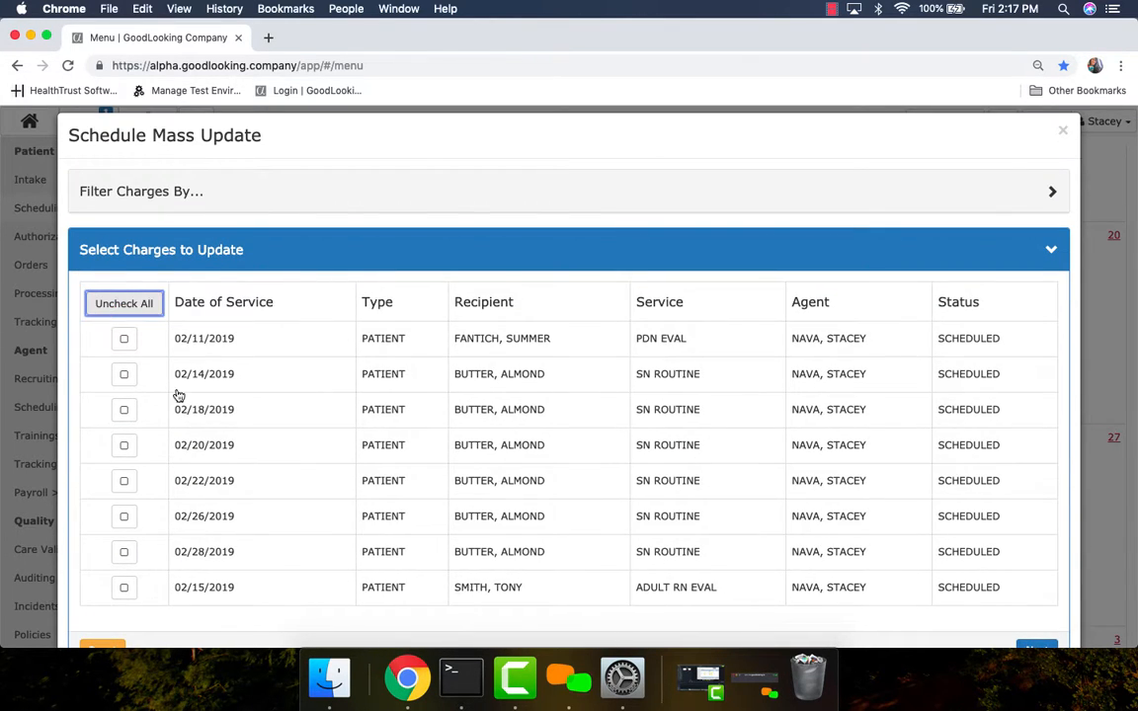
pyautogui.click(123, 339)
pyautogui.click(123, 374)
pyautogui.click(124, 410)
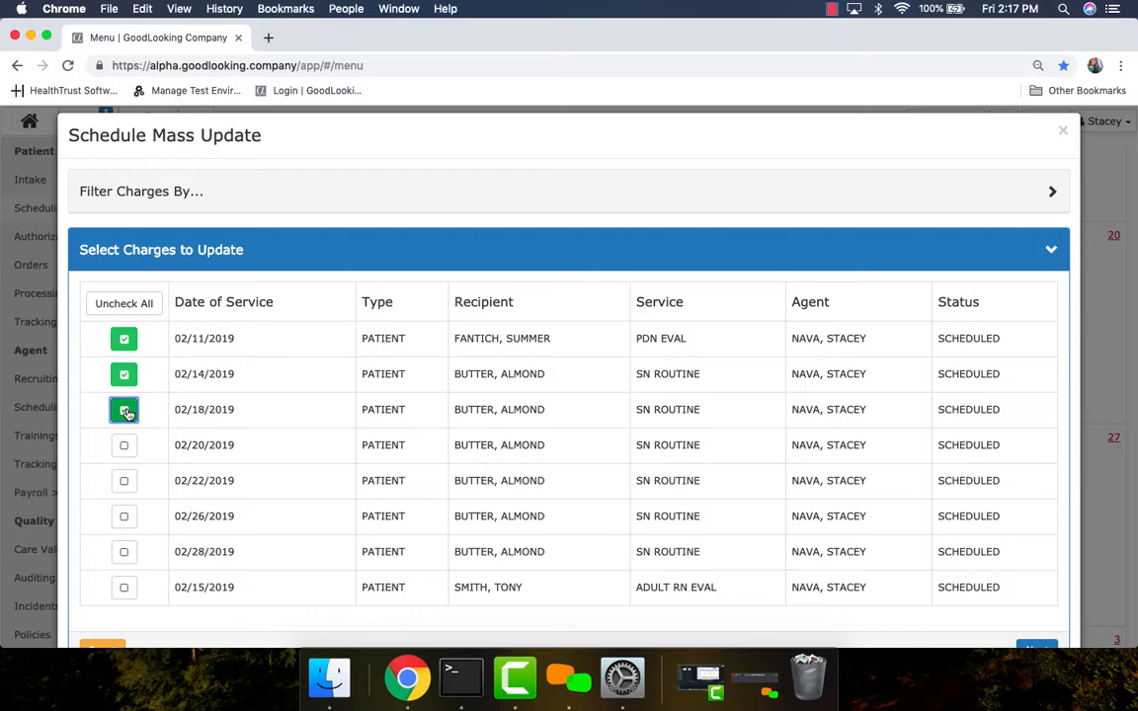
pyautogui.click(125, 447)
pyautogui.click(124, 481)
pyautogui.click(124, 517)
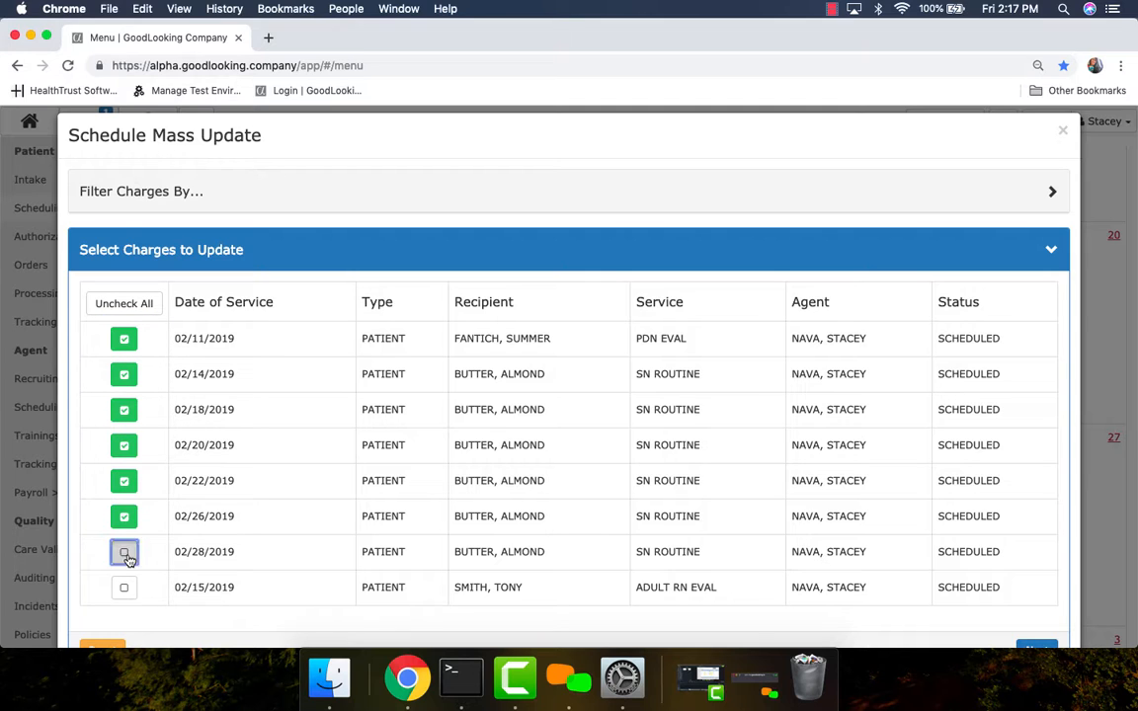
pyautogui.click(125, 553)
pyautogui.click(125, 587)
pyautogui.scroll(-5, 236, 554)
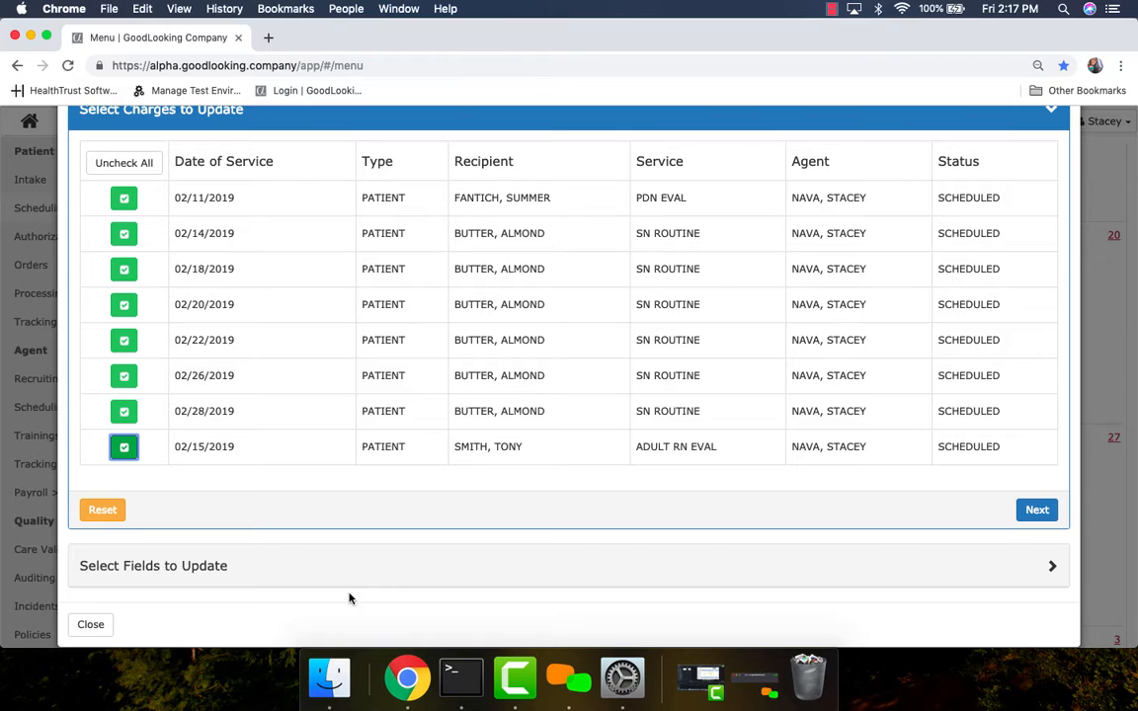
pyautogui.click(1036, 509)
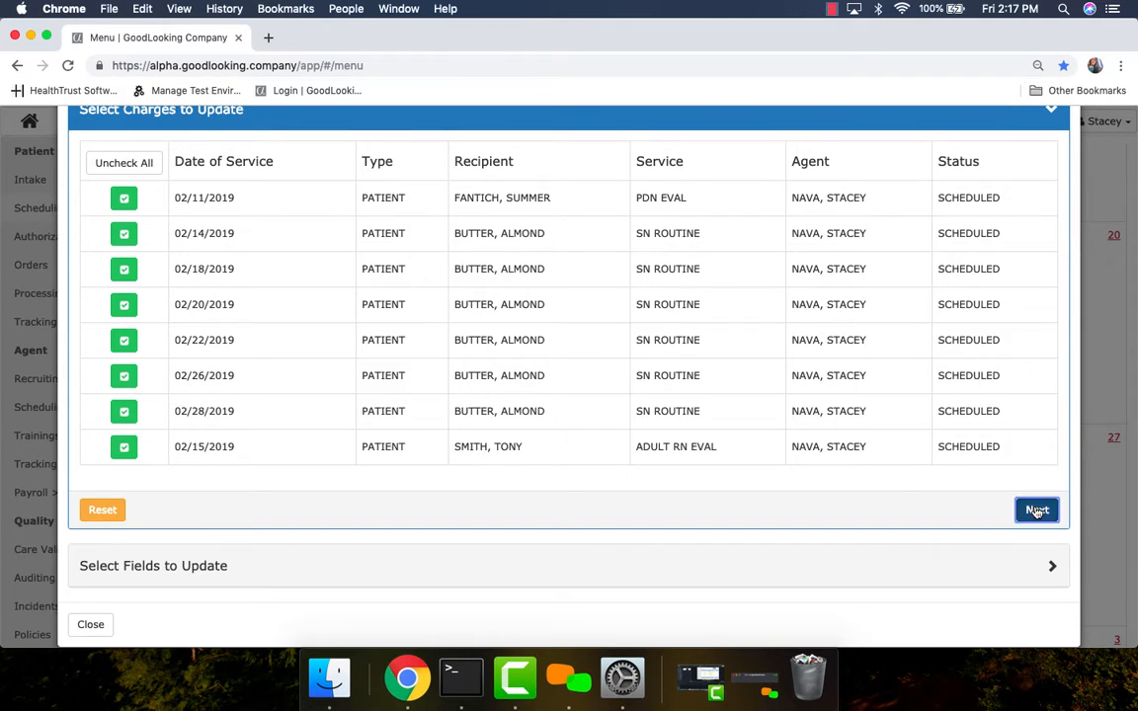
# Reassign the selected charges to a different agent and apply the mass update.
pyautogui.click(152, 281)
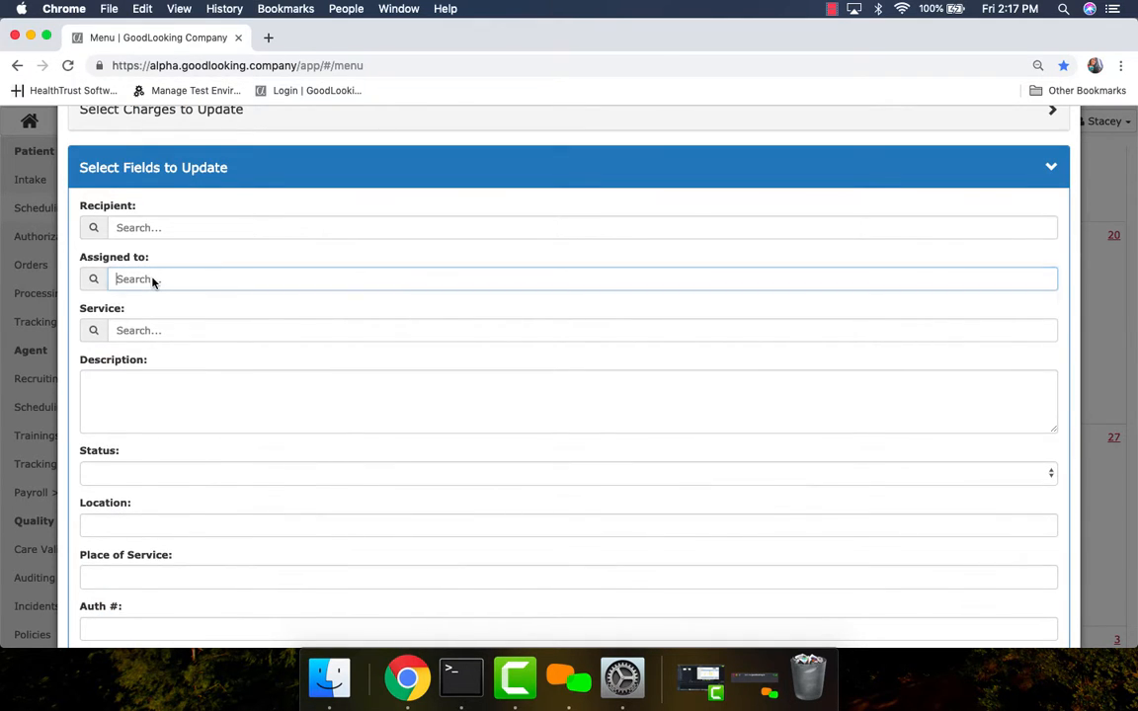
pyautogui.click(178, 330)
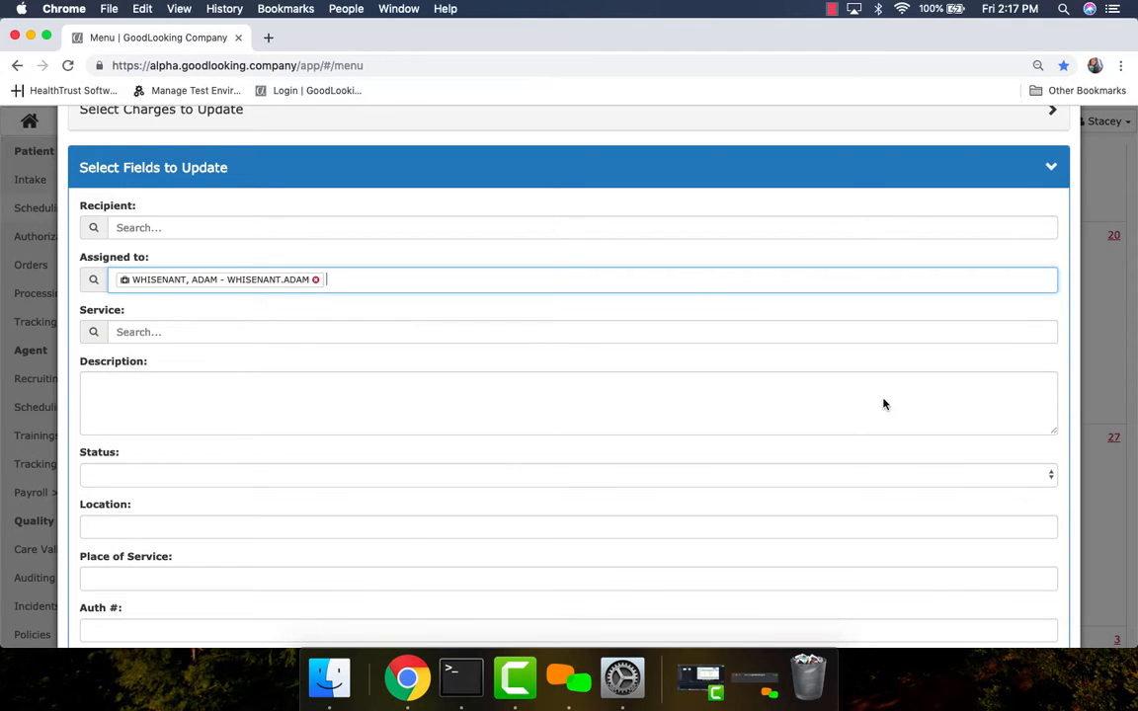
pyautogui.scroll(-3, 960, 472)
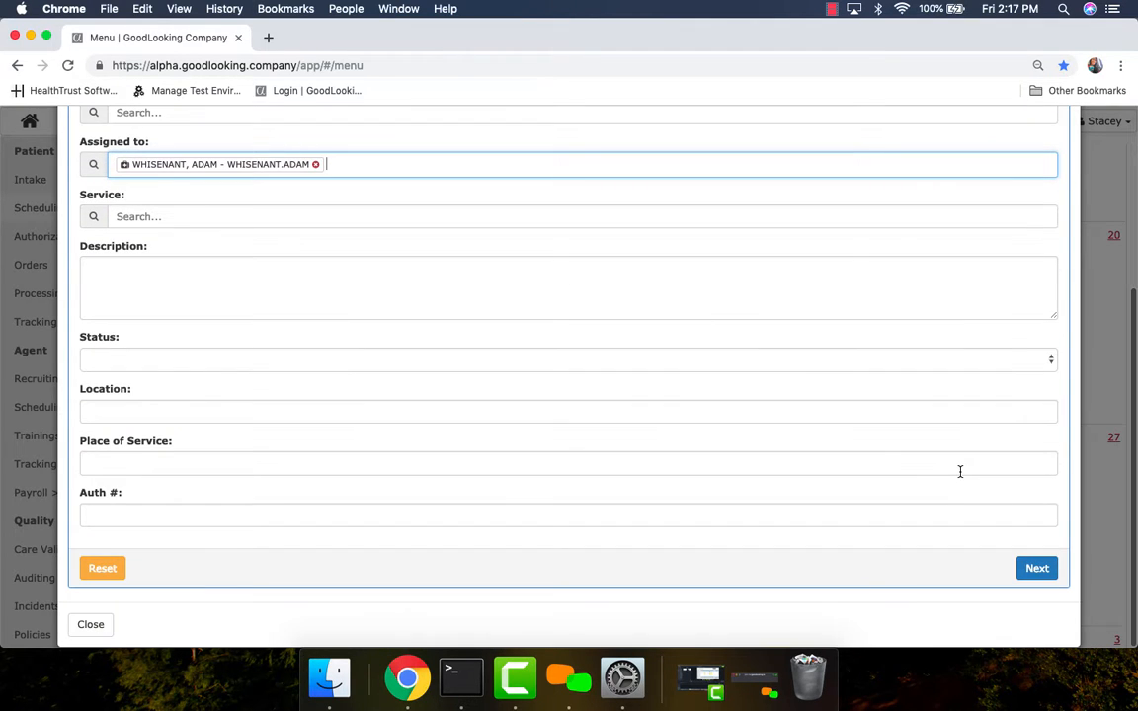
pyautogui.click(1037, 571)
pyautogui.click(1038, 387)
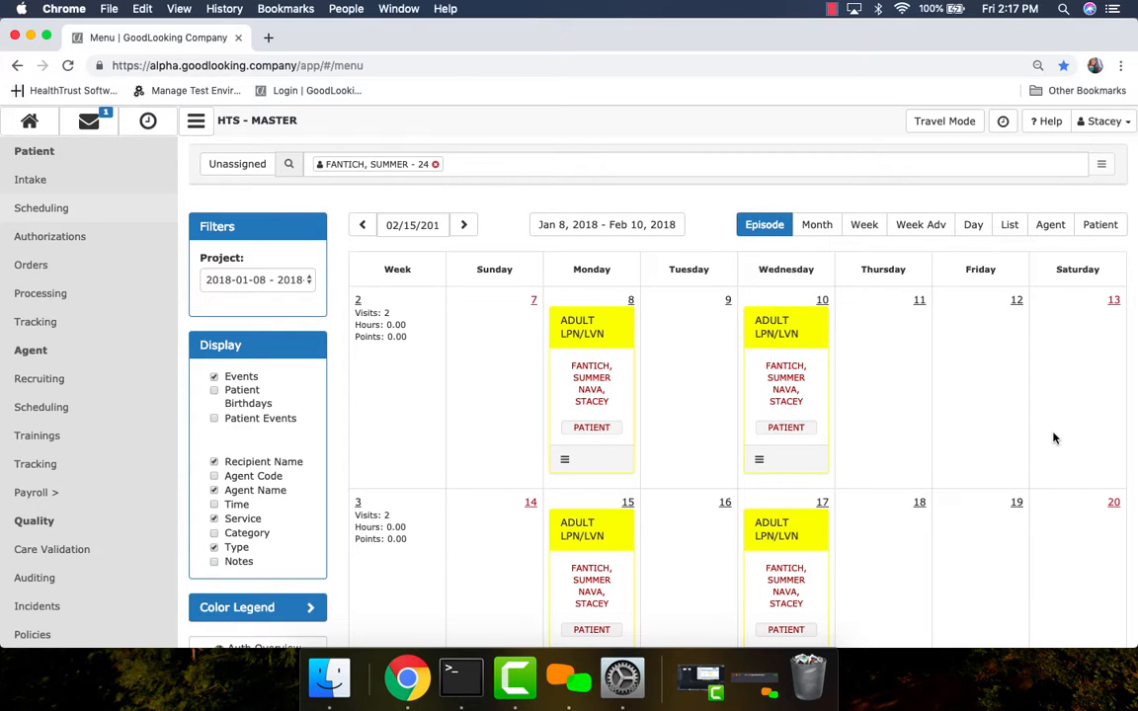
# Move the Wednesday, January 31 ADULT LPN/LVN visit to Thursday, February 1.
pyautogui.scroll(-10, 950, 506)
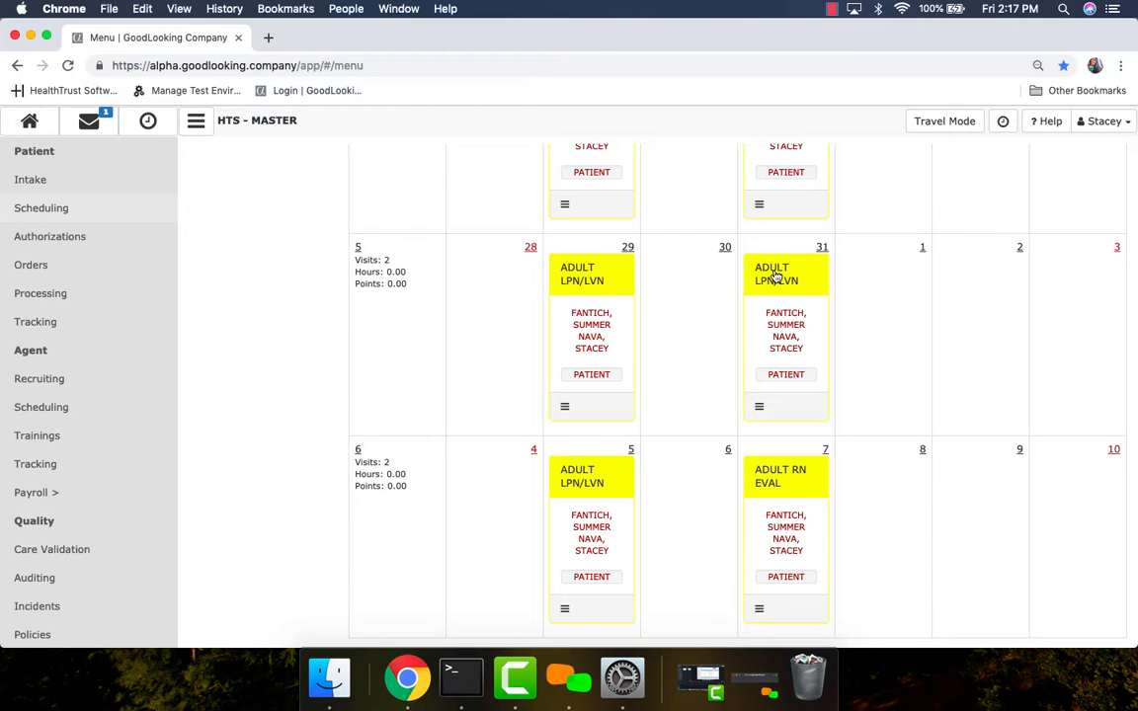
pyautogui.moveTo(777, 277); pyautogui.dragTo(885, 277)
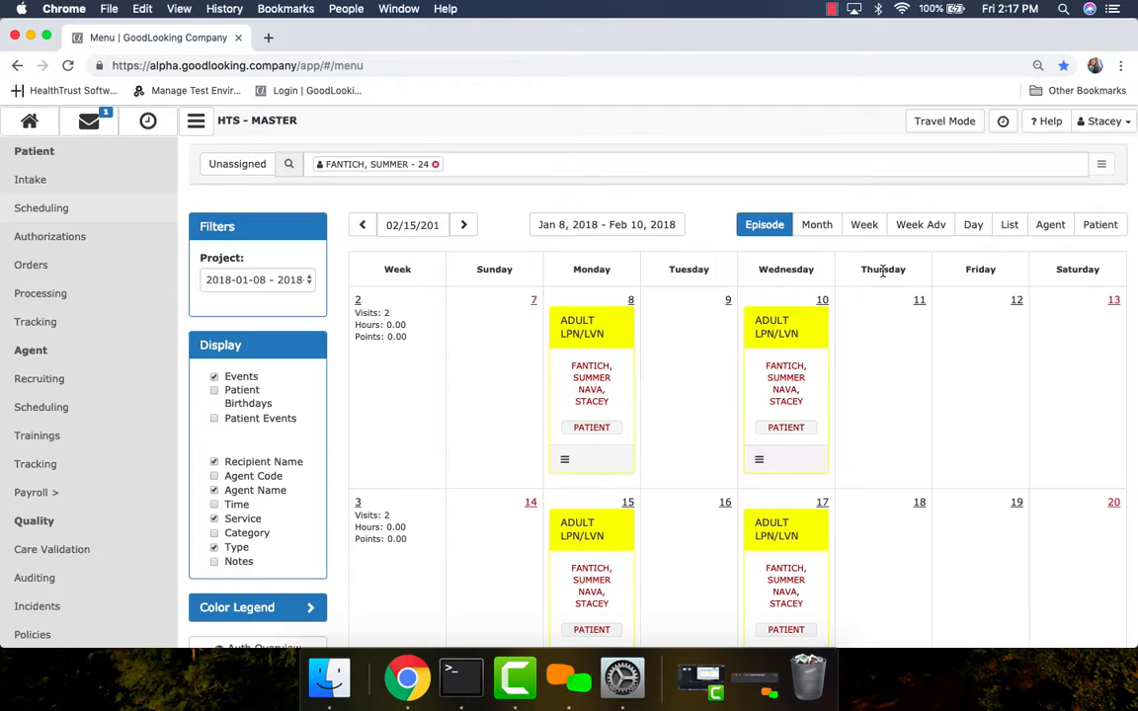
pyautogui.scroll(-5, 947, 485)
pyautogui.scroll(-2, 947, 485)
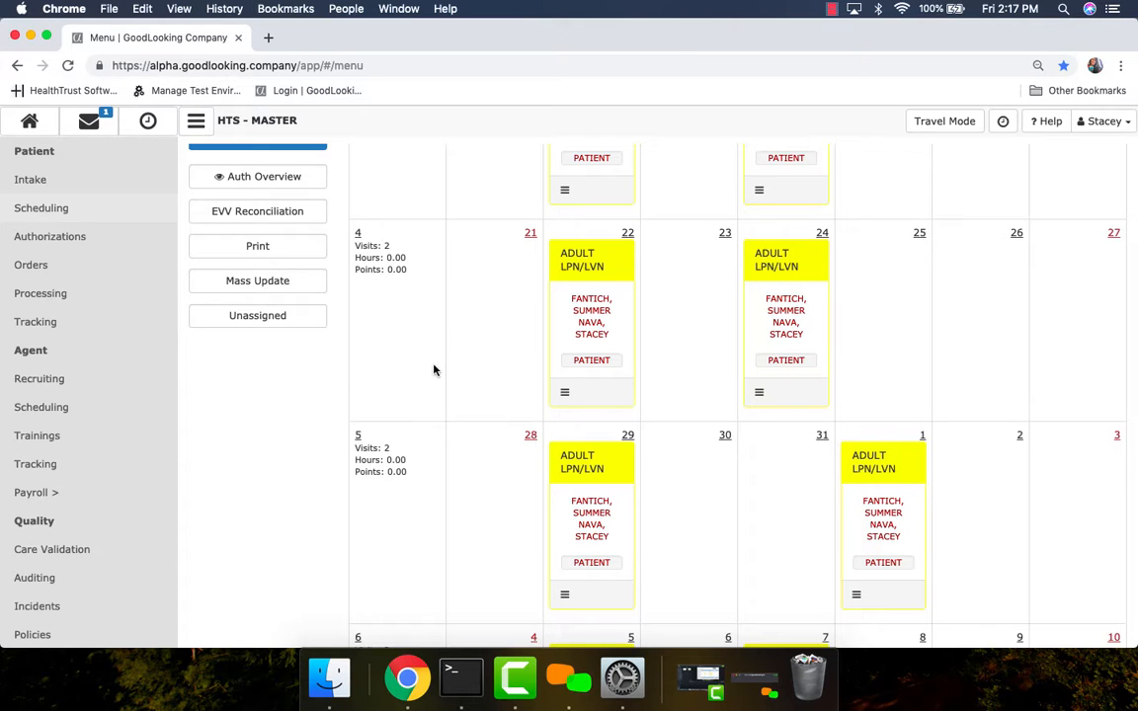
# View the patient's schedule by month, advanced week, day, list and agent in turn.
pyautogui.scroll(4, 270, 430)
pyautogui.scroll(2, 270, 432)
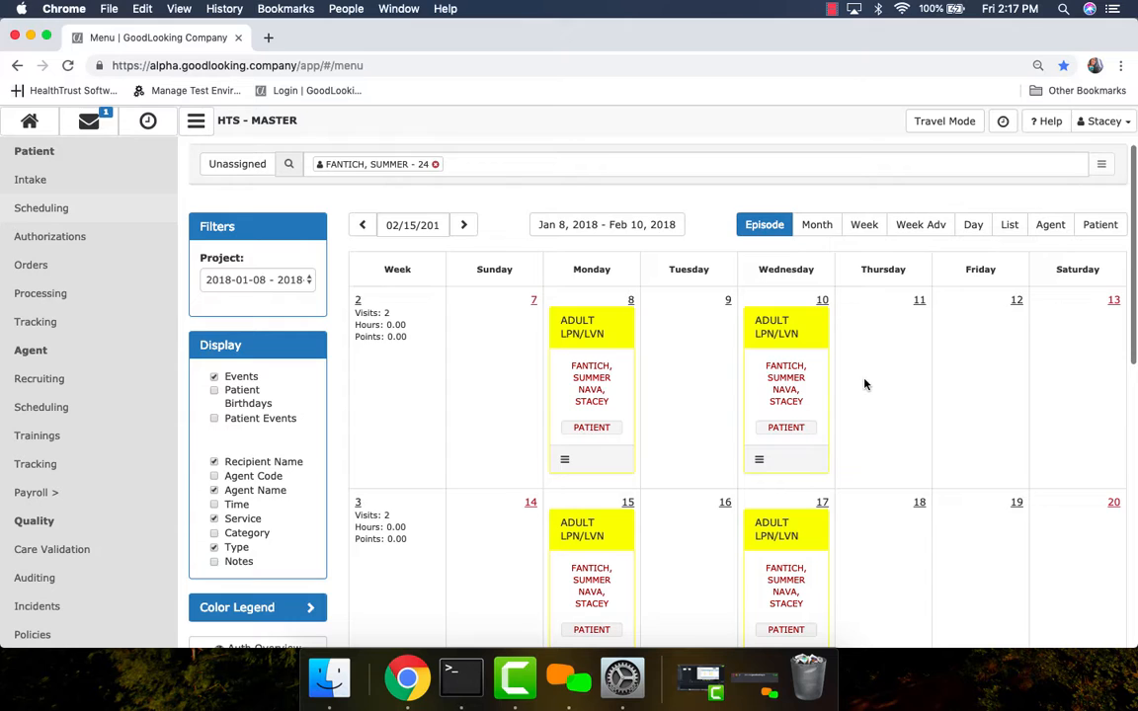
pyautogui.click(820, 231)
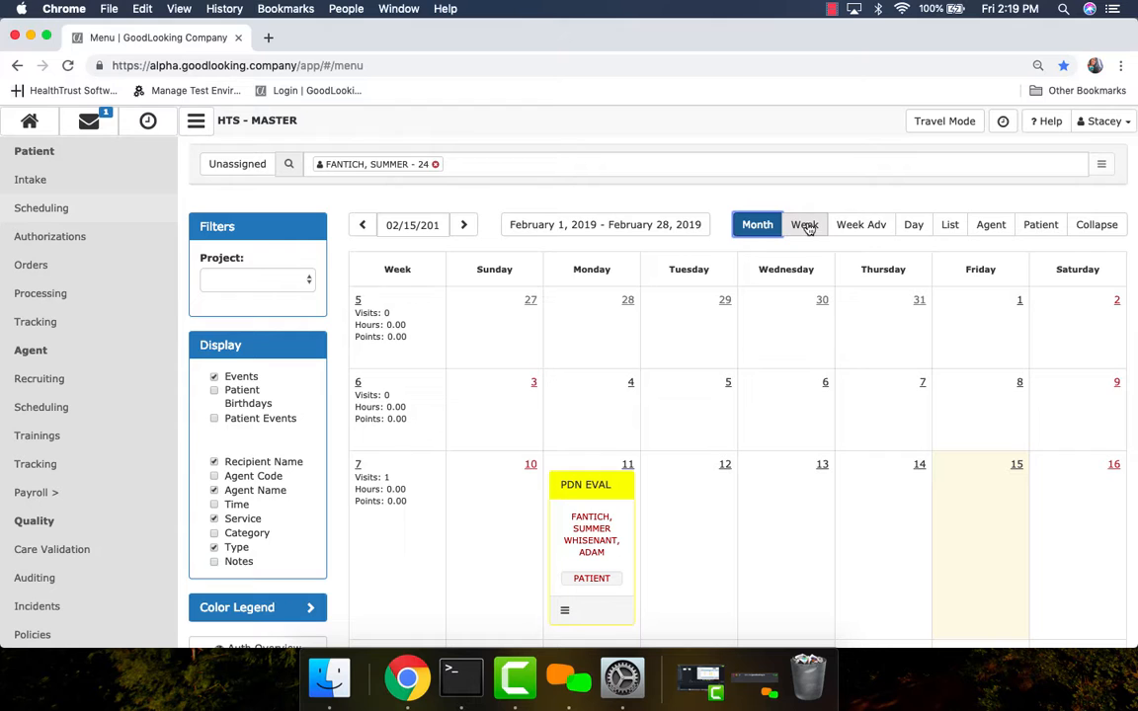
pyautogui.click(864, 230)
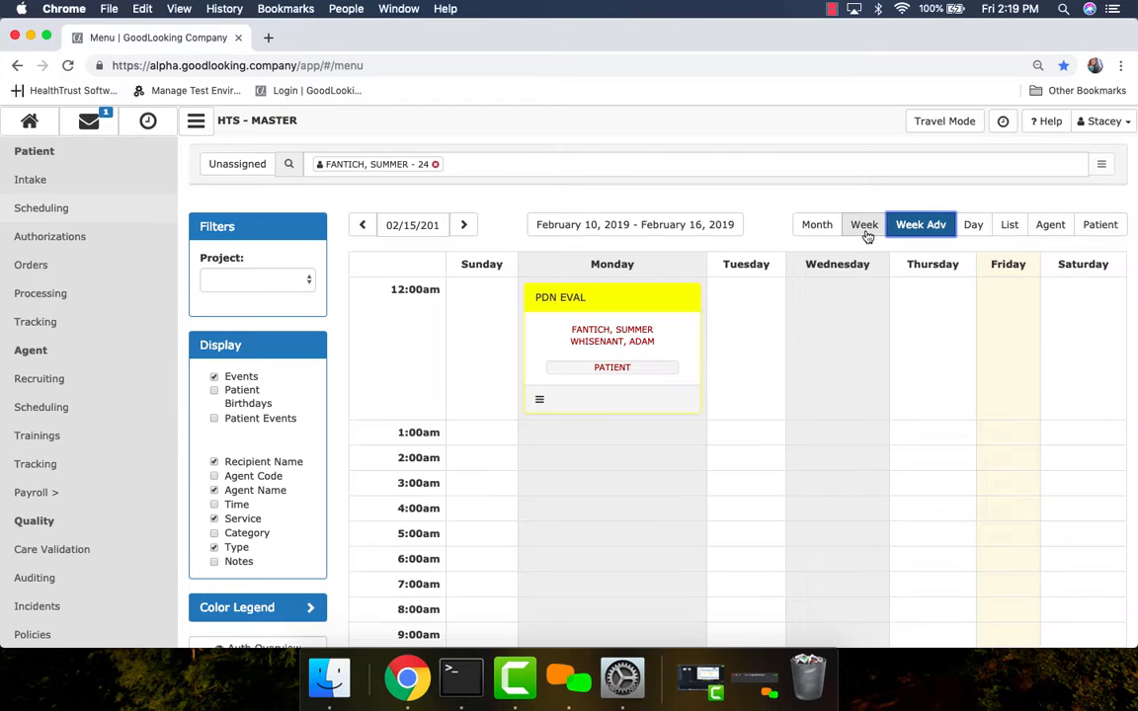
pyautogui.click(975, 229)
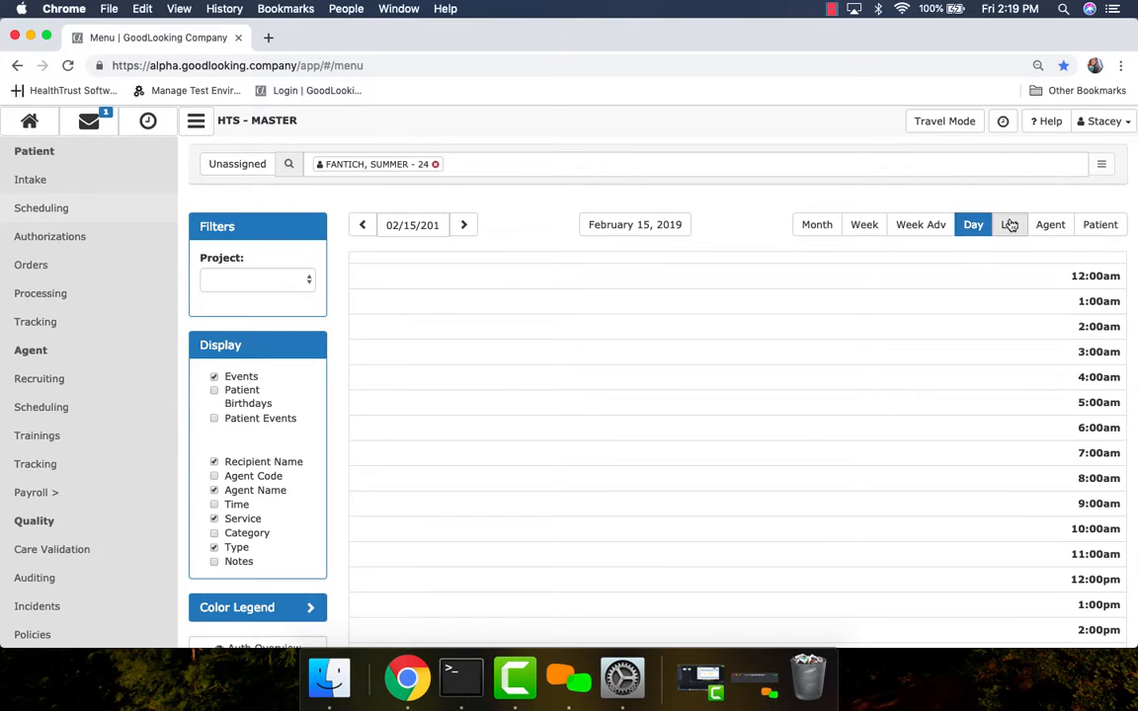
pyautogui.click(1011, 225)
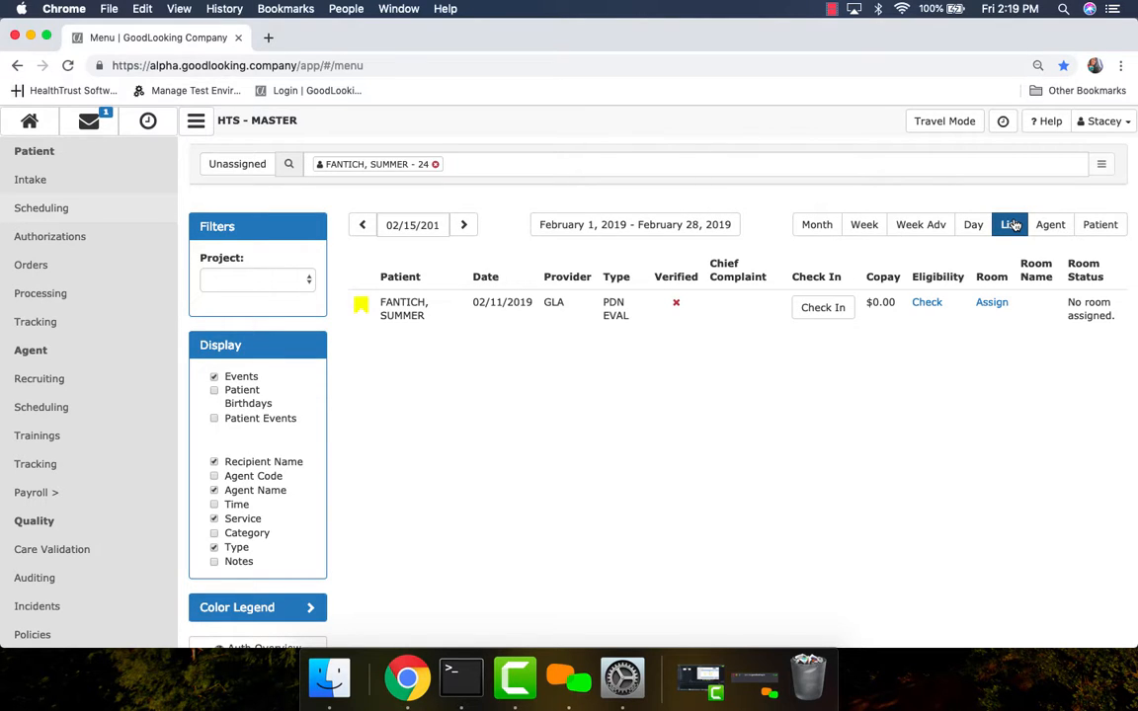
pyautogui.click(1050, 227)
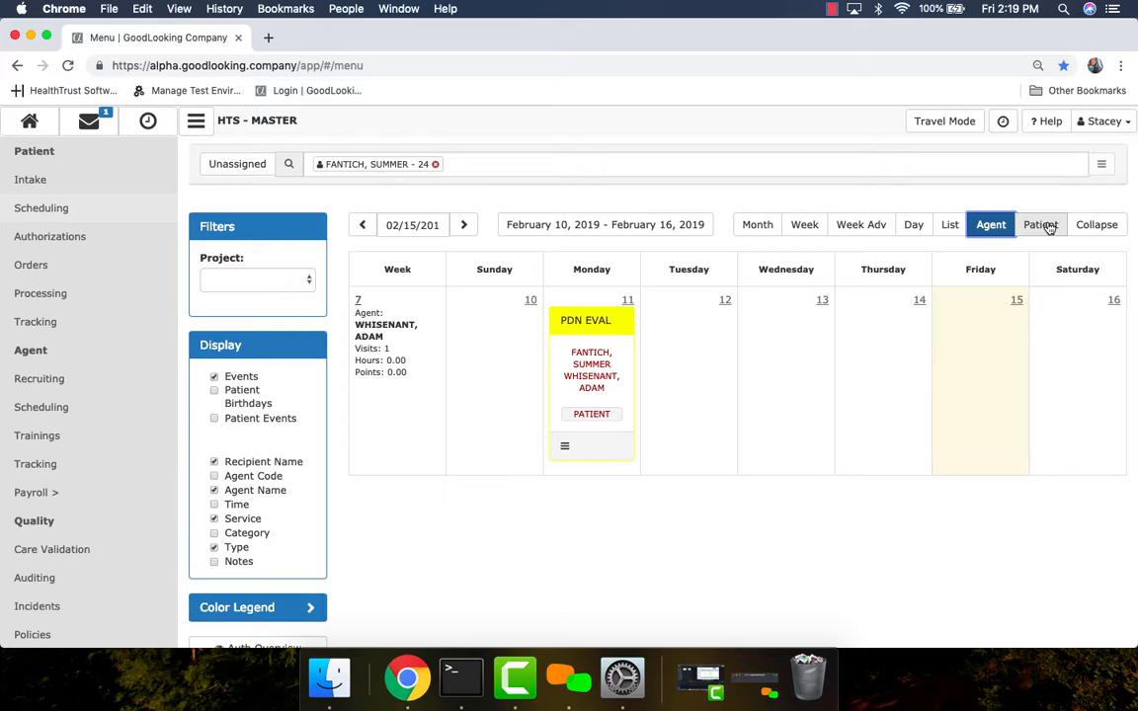
# Remove the patient filter from the agent schedule and collapse the visits of all agents into daily summaries.
pyautogui.click(436, 167)
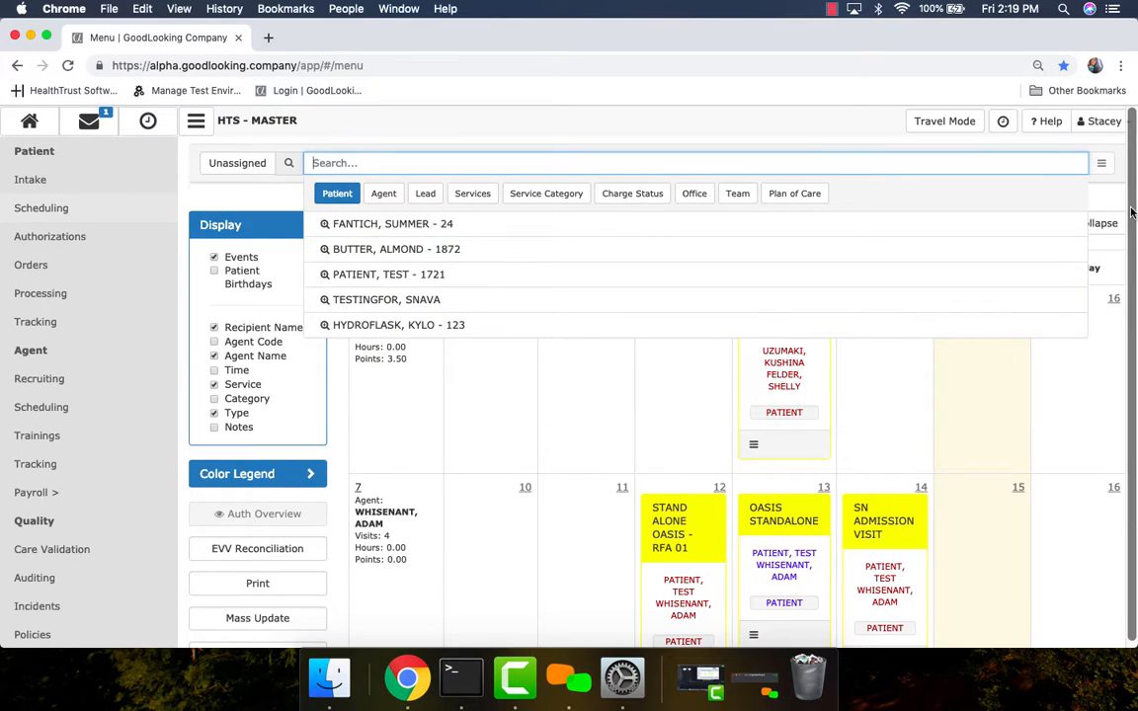
pyautogui.click(1111, 201)
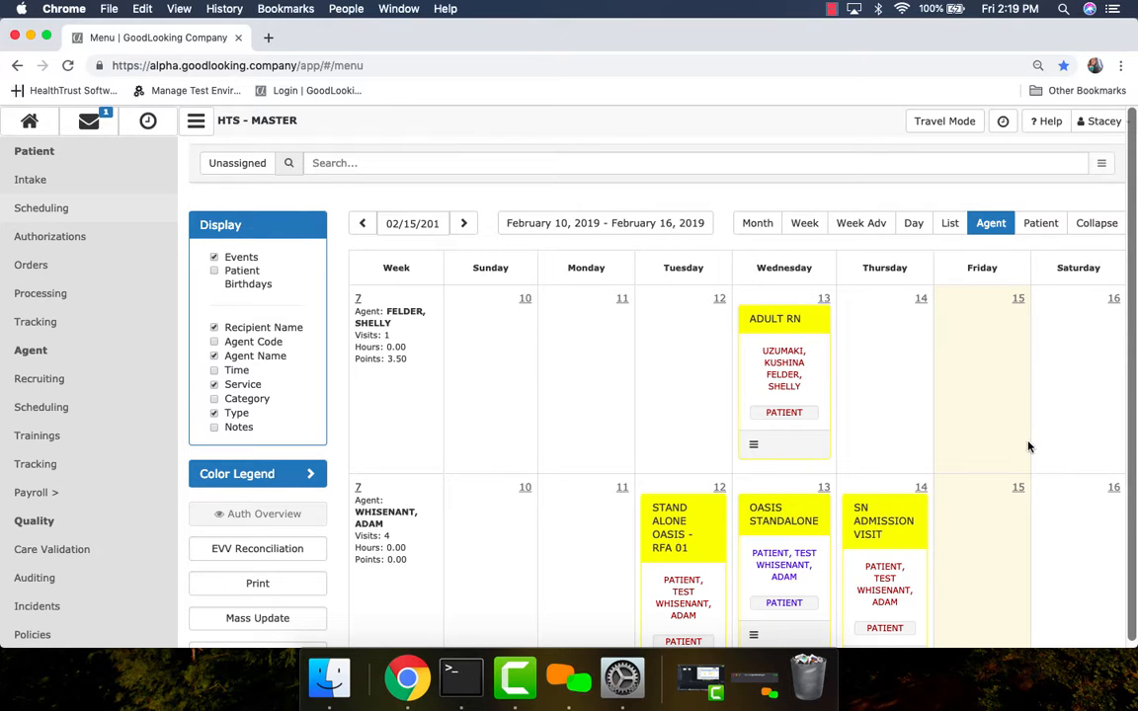
pyautogui.scroll(-2, 983, 494)
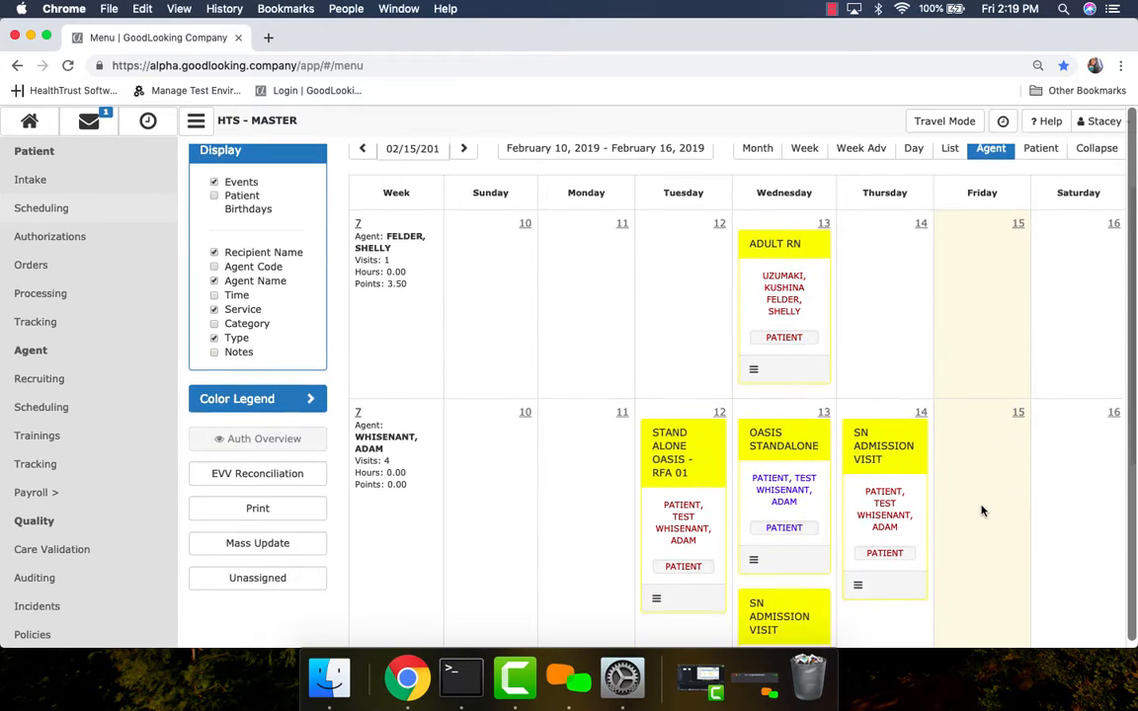
pyautogui.scroll(-2, 400, 429)
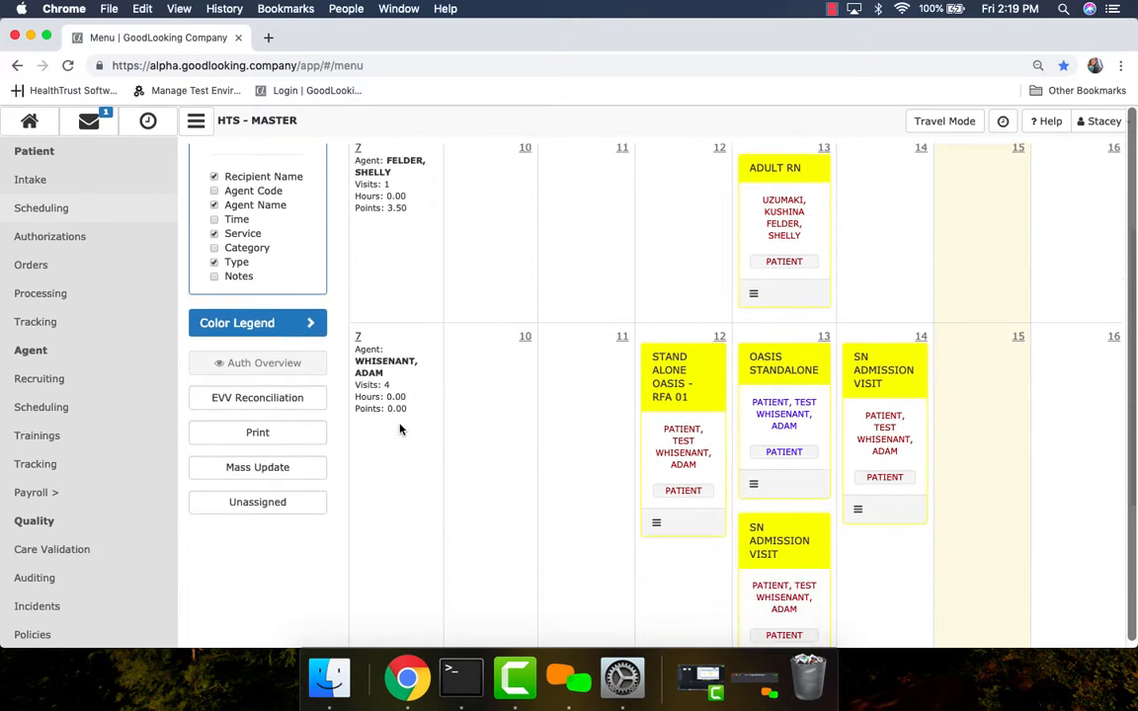
pyautogui.scroll(-7, 400, 429)
pyautogui.scroll(10, 427, 437)
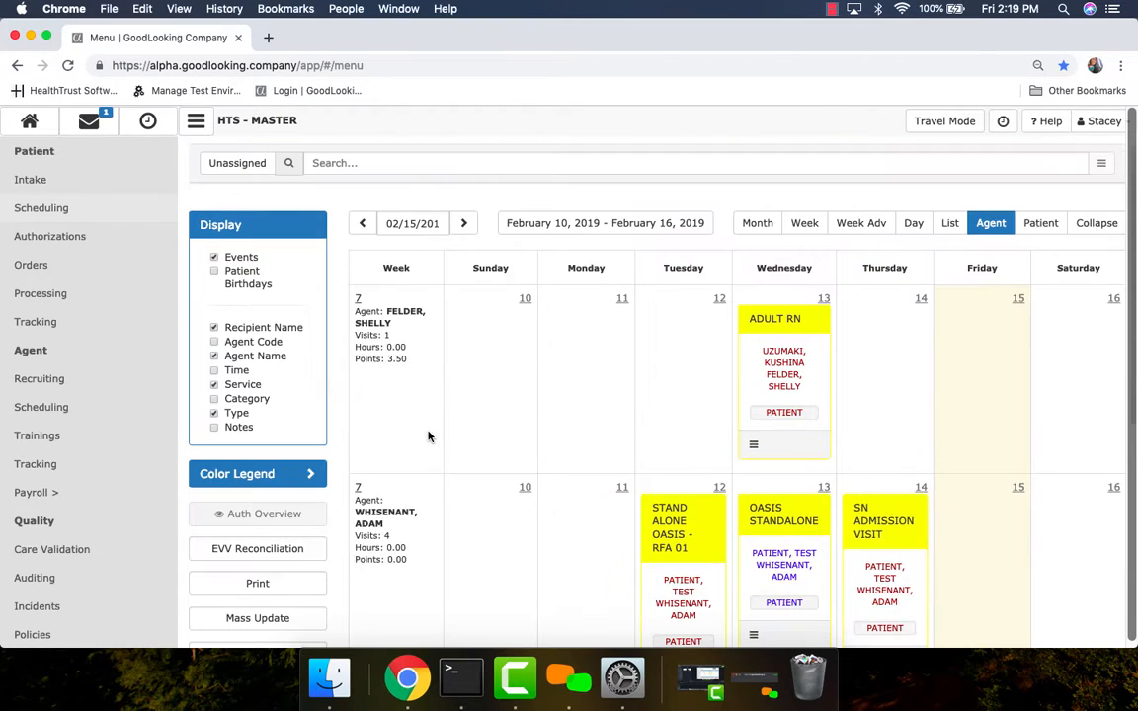
pyautogui.click(1103, 224)
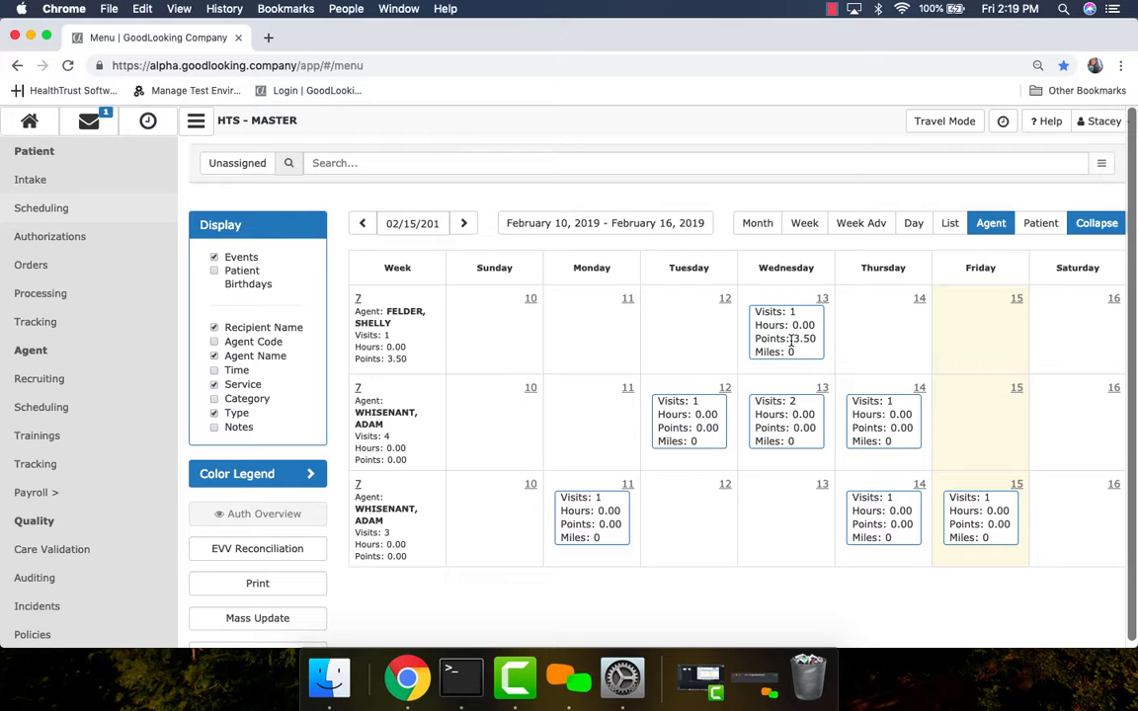
# Review the visit details behind each of the two Wednesday, February 13 daily summaries in the agent schedule.
pyautogui.moveTo(791, 339); pyautogui.dragTo(819, 338)
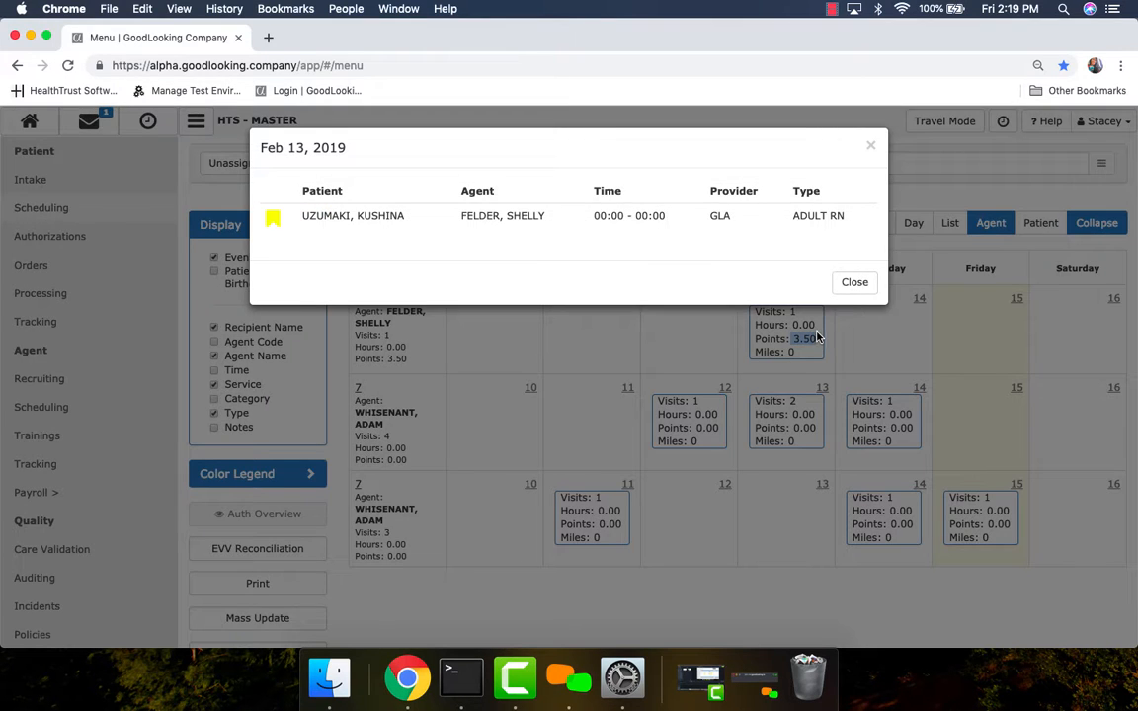
pyautogui.click(858, 286)
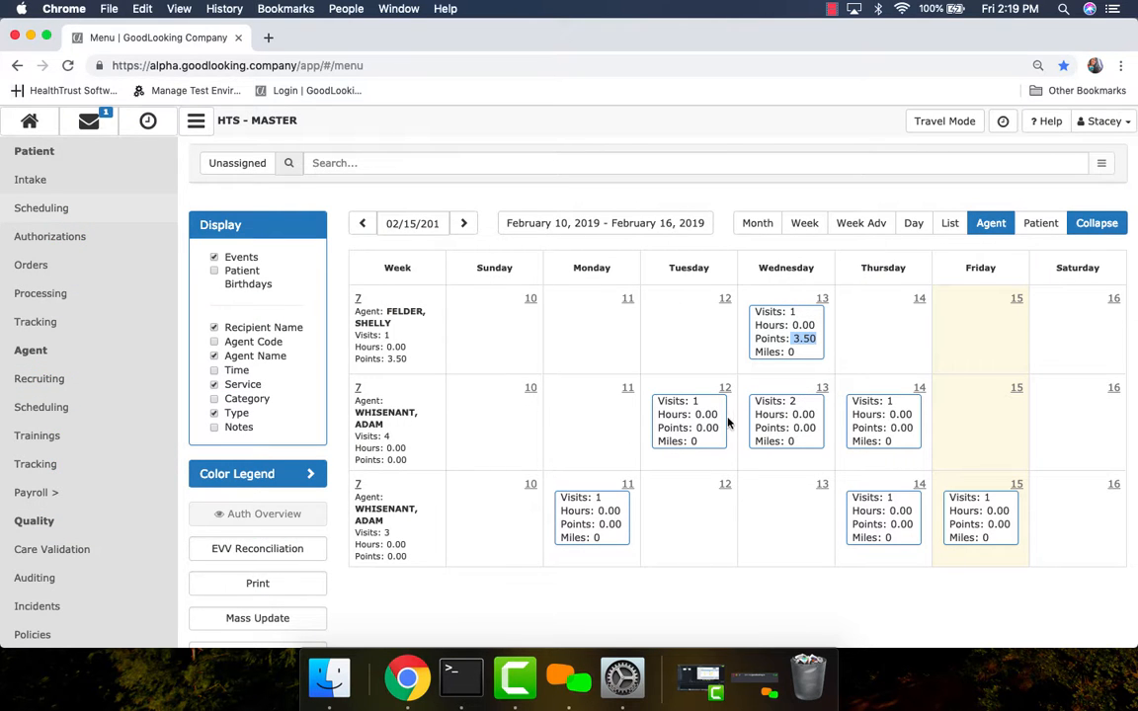
pyautogui.click(805, 423)
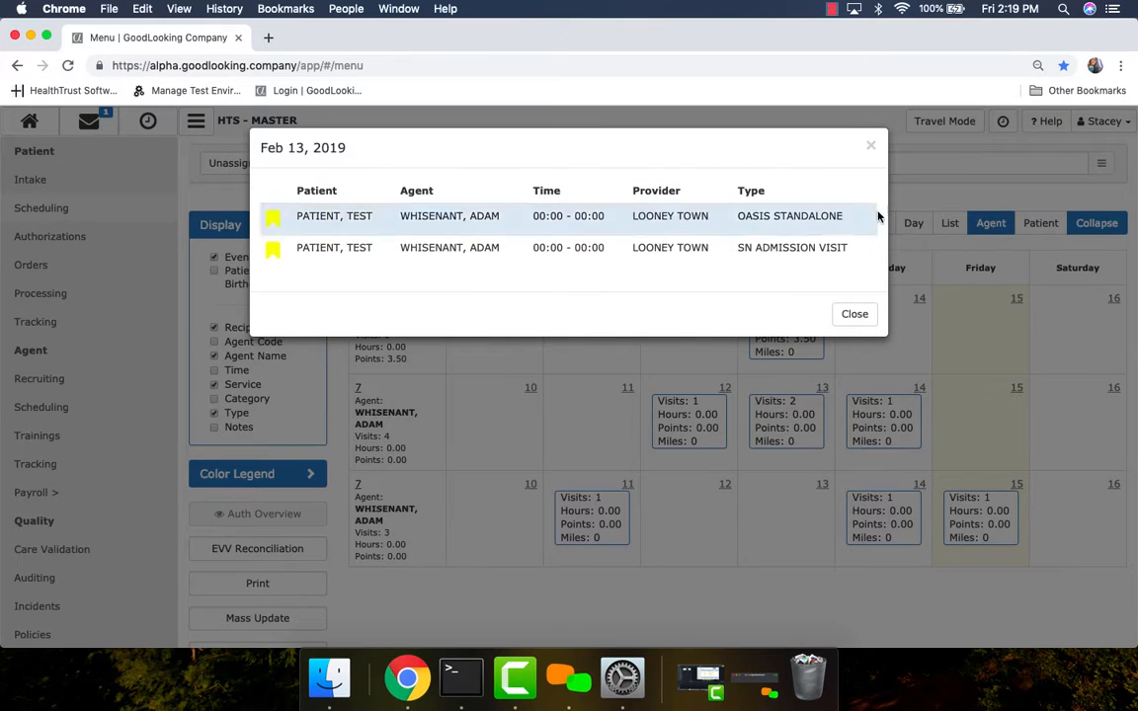
pyautogui.click(872, 148)
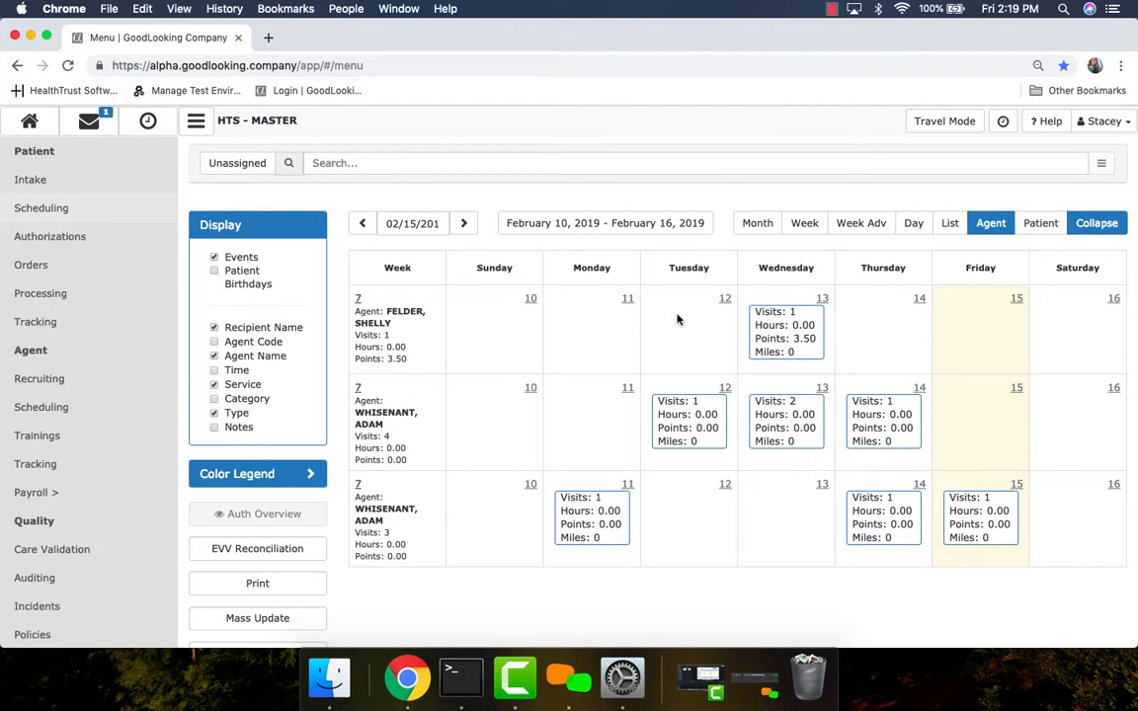
# View the collapsed weekly schedule grouped by patient and look through all patients' daily summaries.
pyautogui.click(1038, 226)
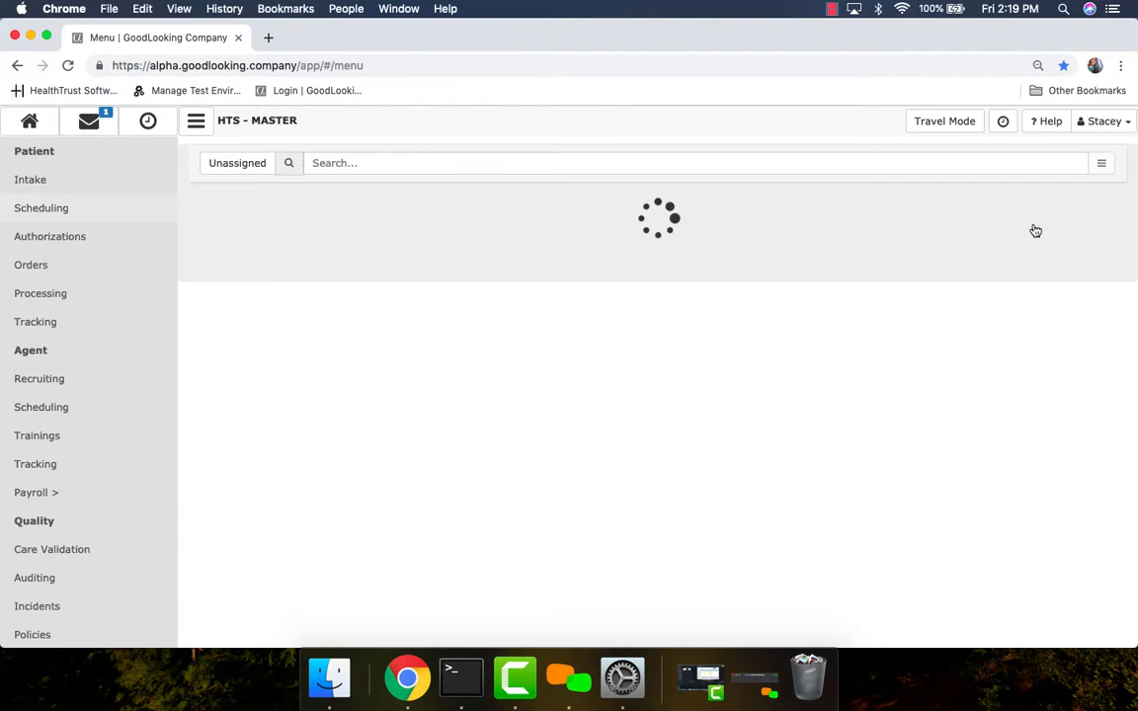
pyautogui.scroll(-2, 959, 393)
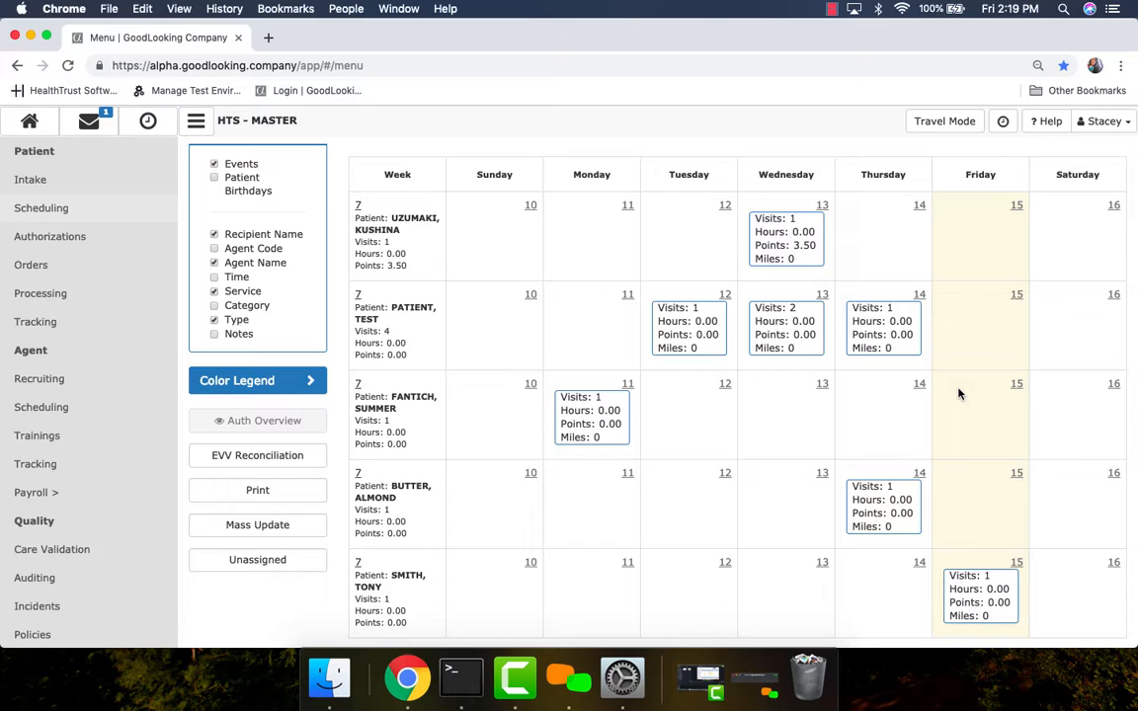
pyautogui.scroll(2, 526, 275)
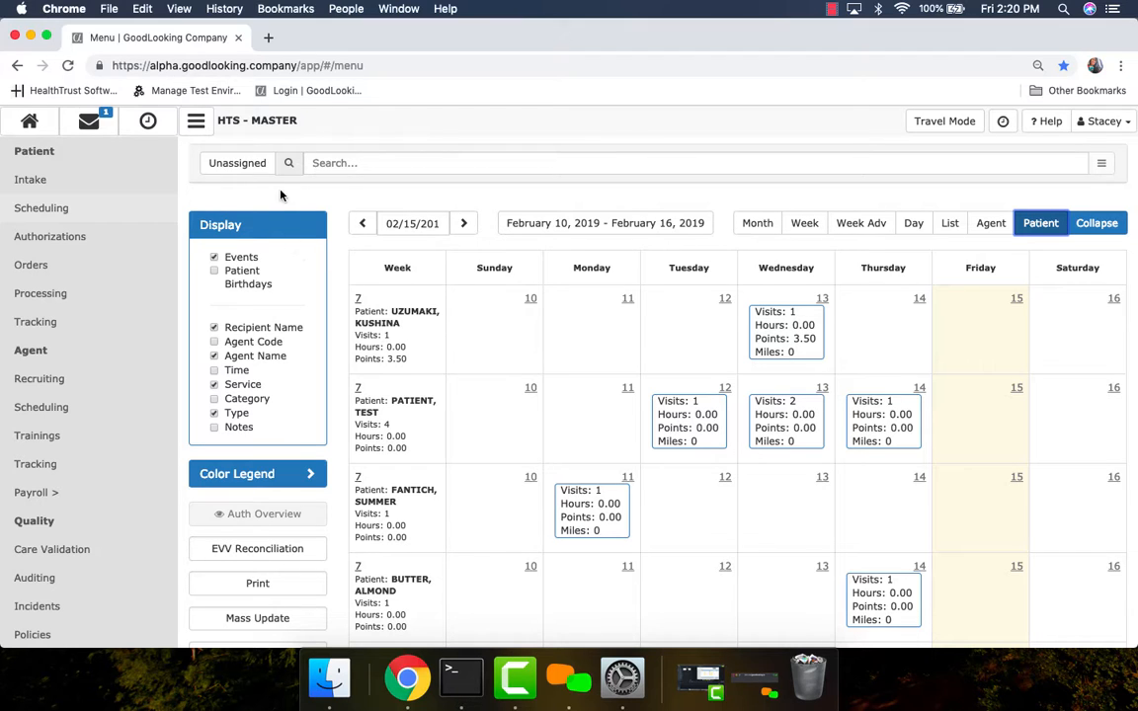
# Limit the schedule to unassigned visits and view them by patient and by month.
pyautogui.click(237, 166)
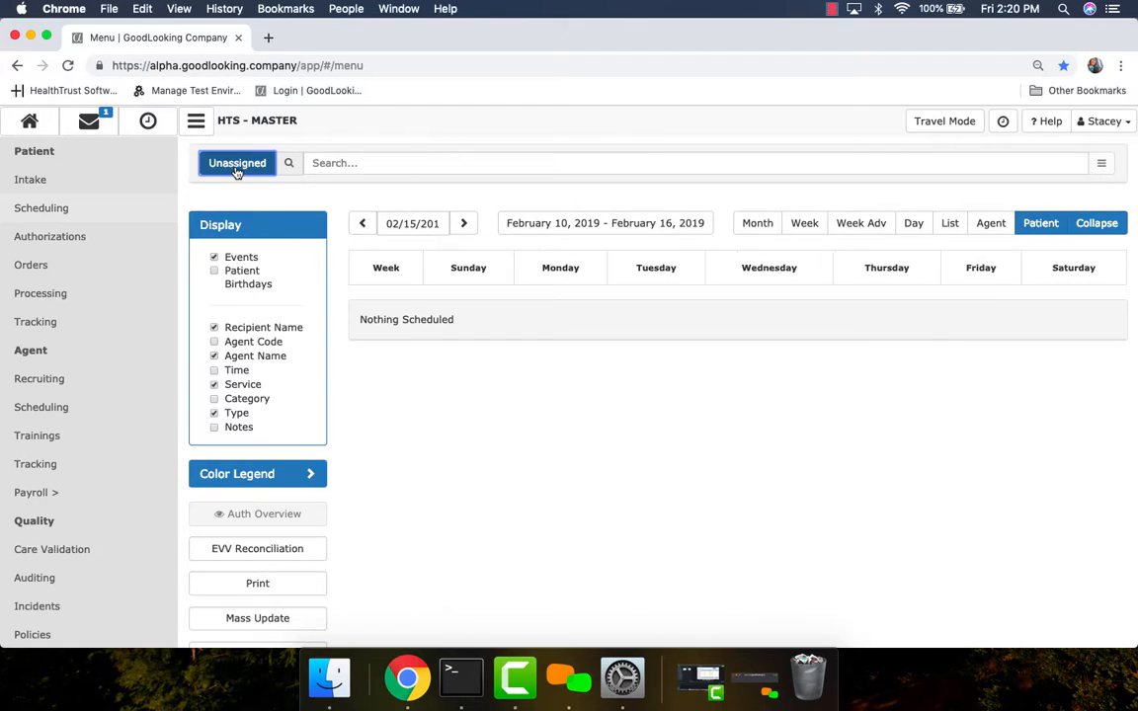
pyautogui.click(1035, 229)
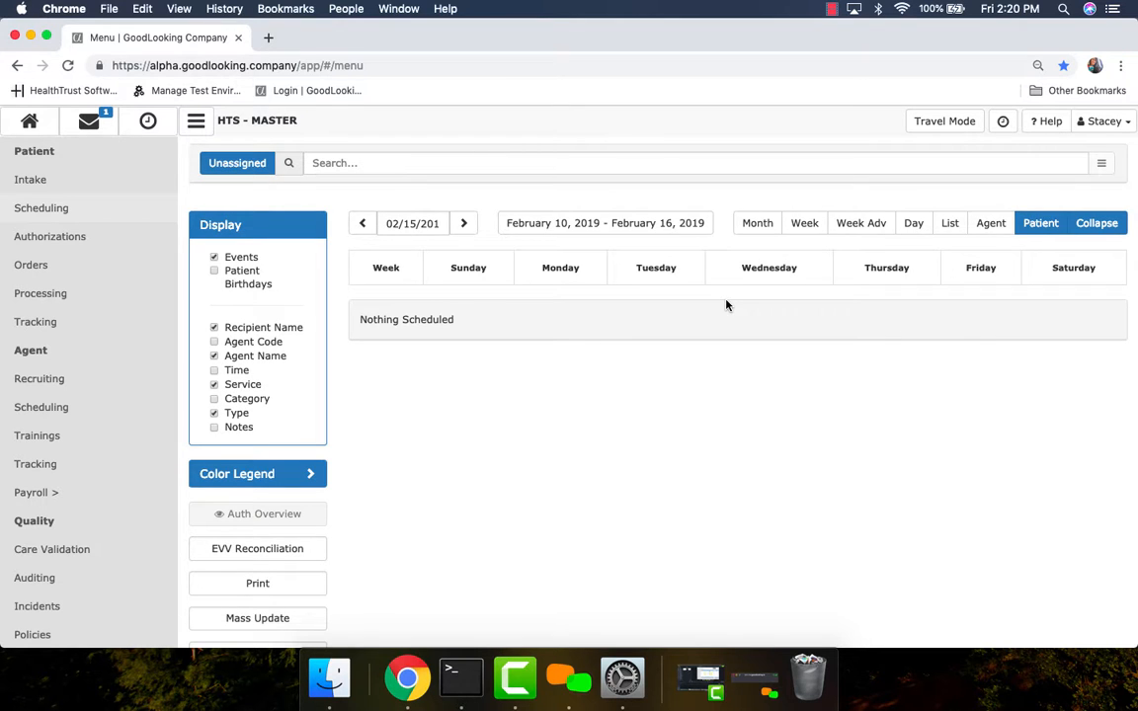
pyautogui.click(759, 227)
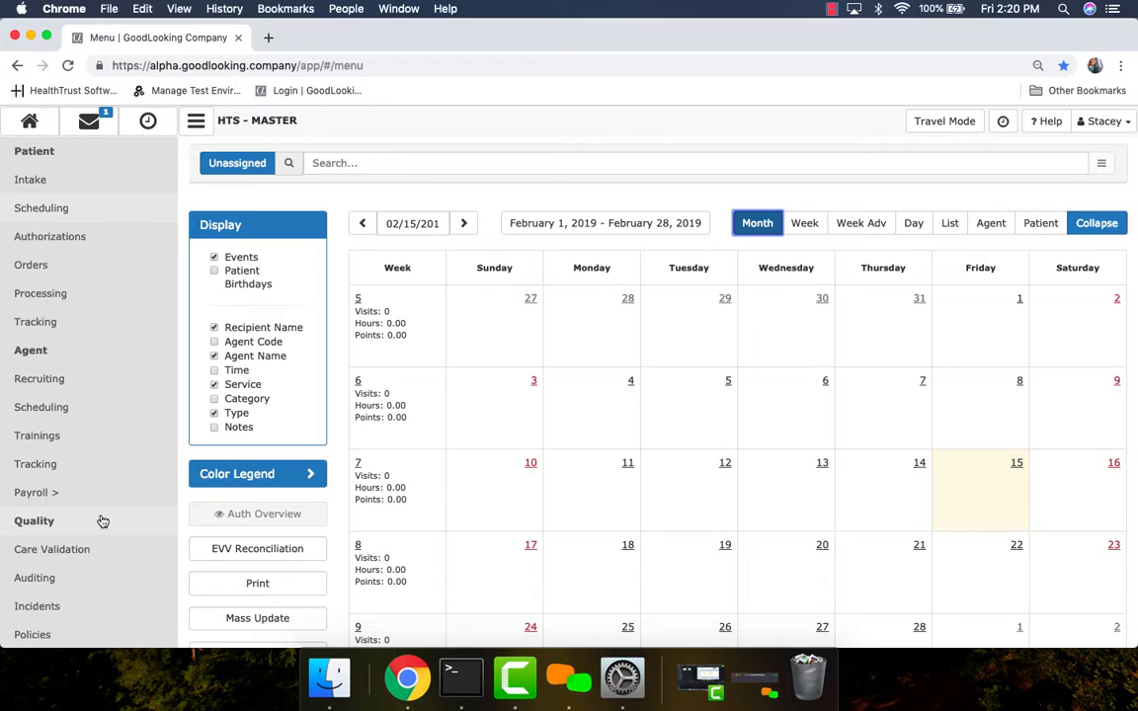
# Start a new patient authorization, selecting the suggested patient and SELF-PAY as the payer.
pyautogui.click(57, 241)
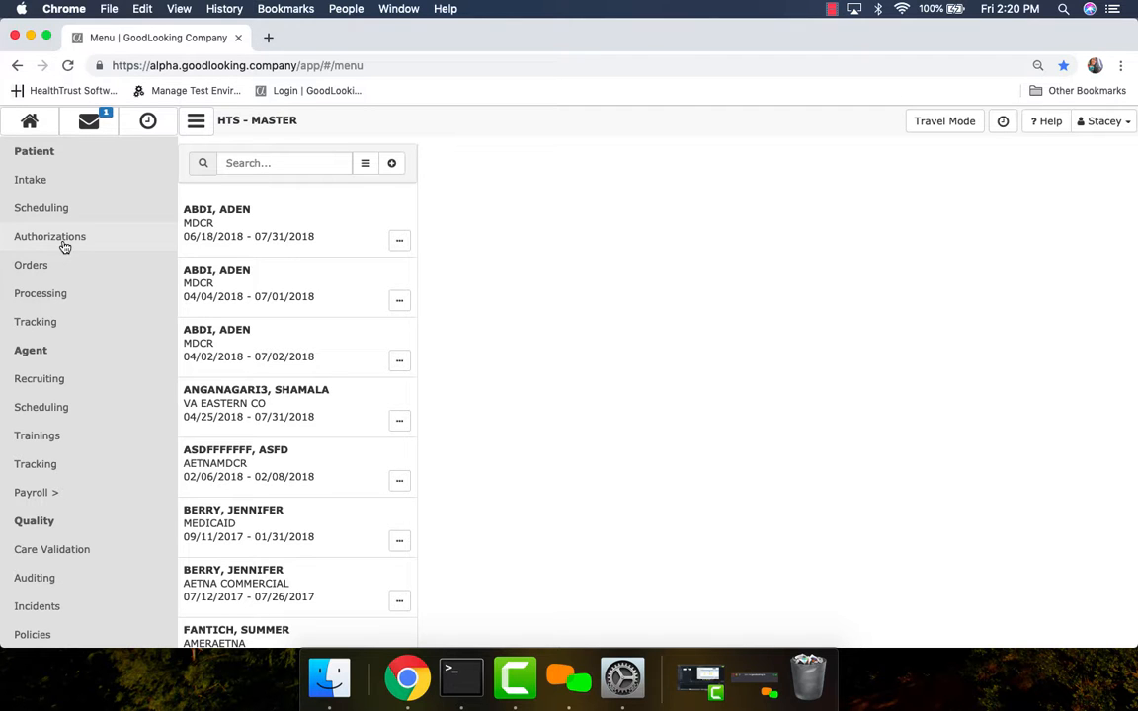
pyautogui.click(392, 164)
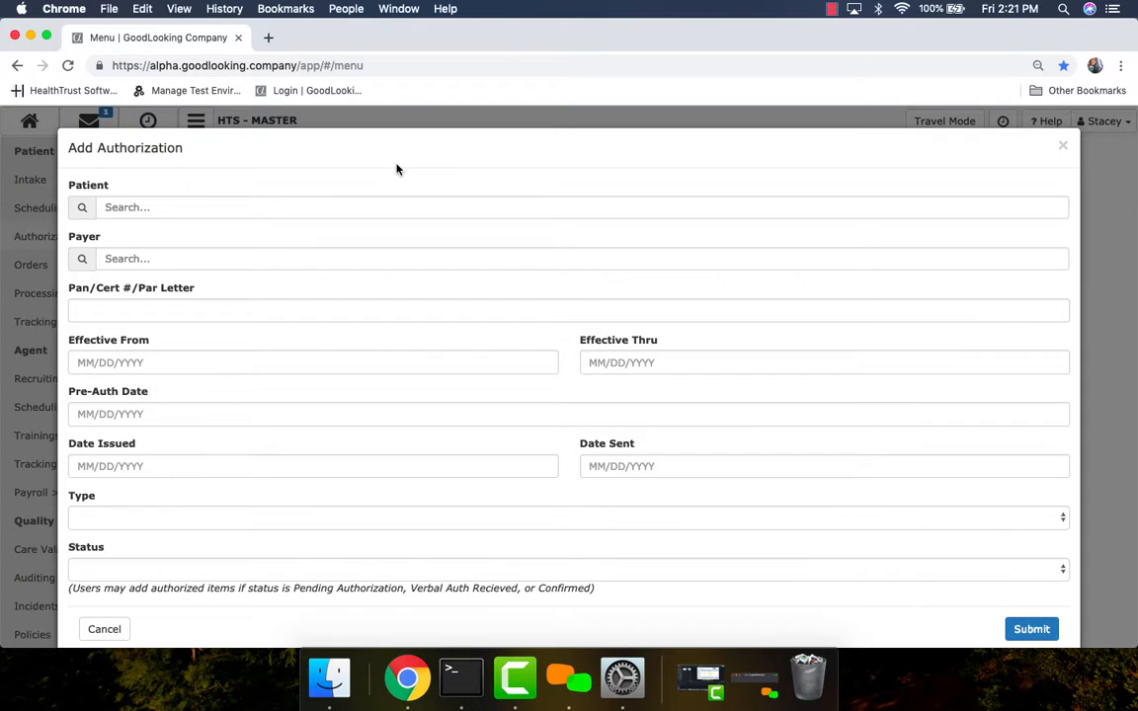
pyautogui.scroll(-1, 288, 457)
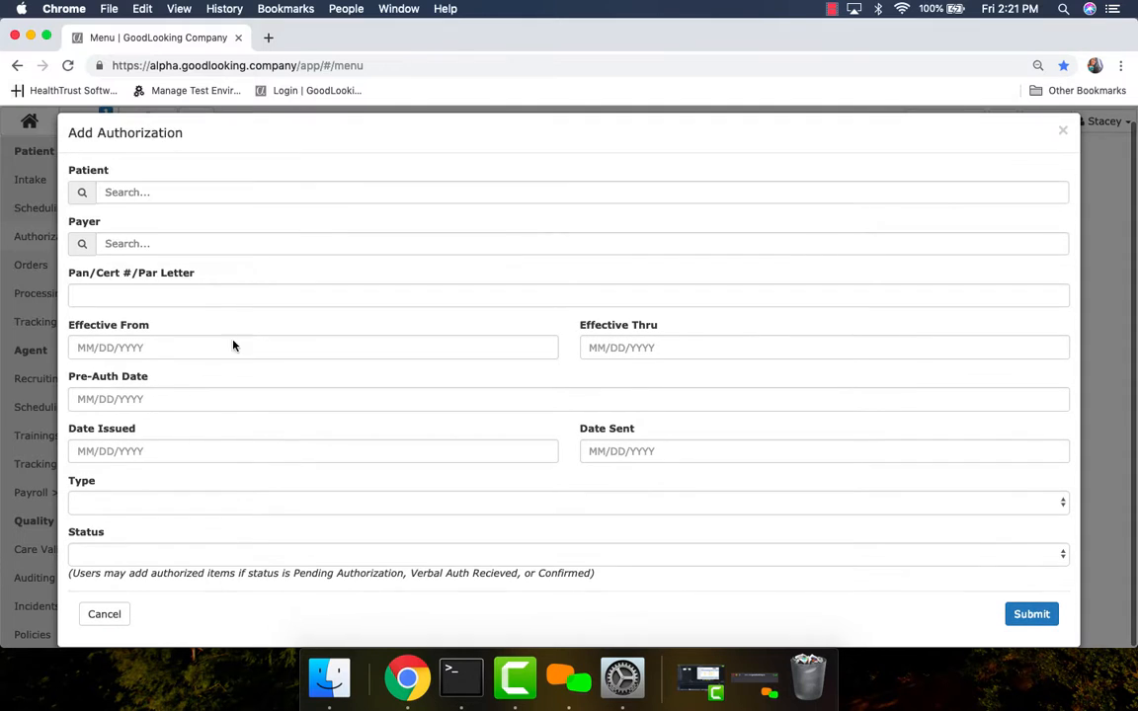
pyautogui.click(152, 196)
pyautogui.click(163, 223)
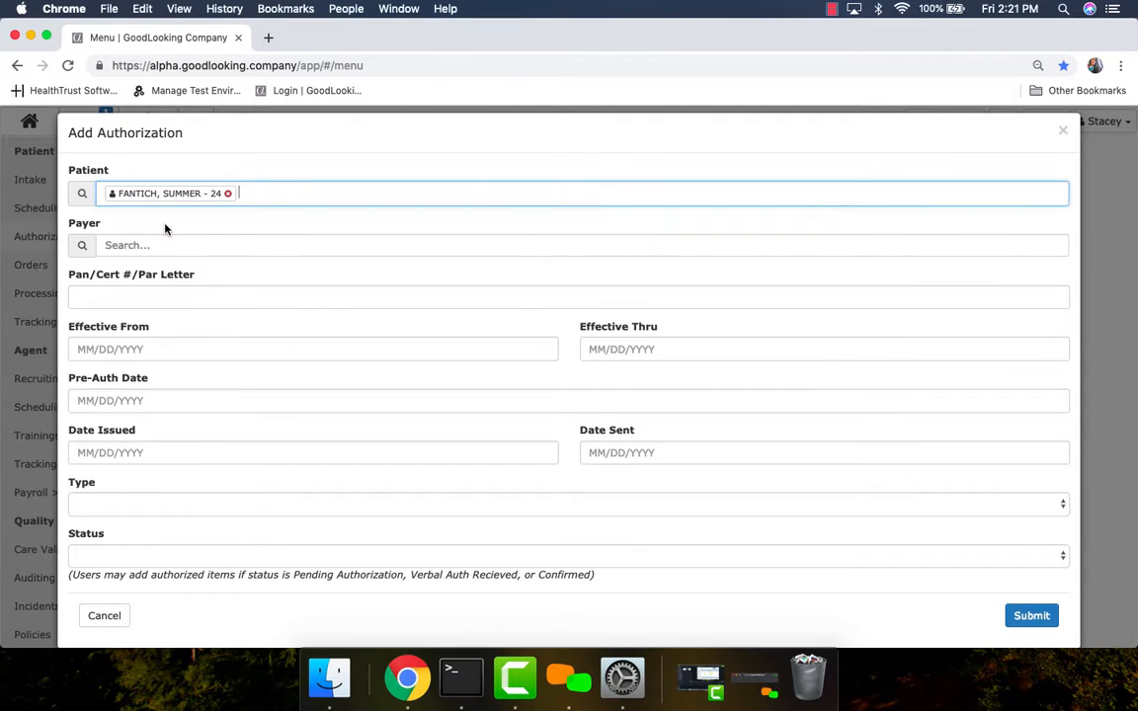
pyautogui.click(139, 246)
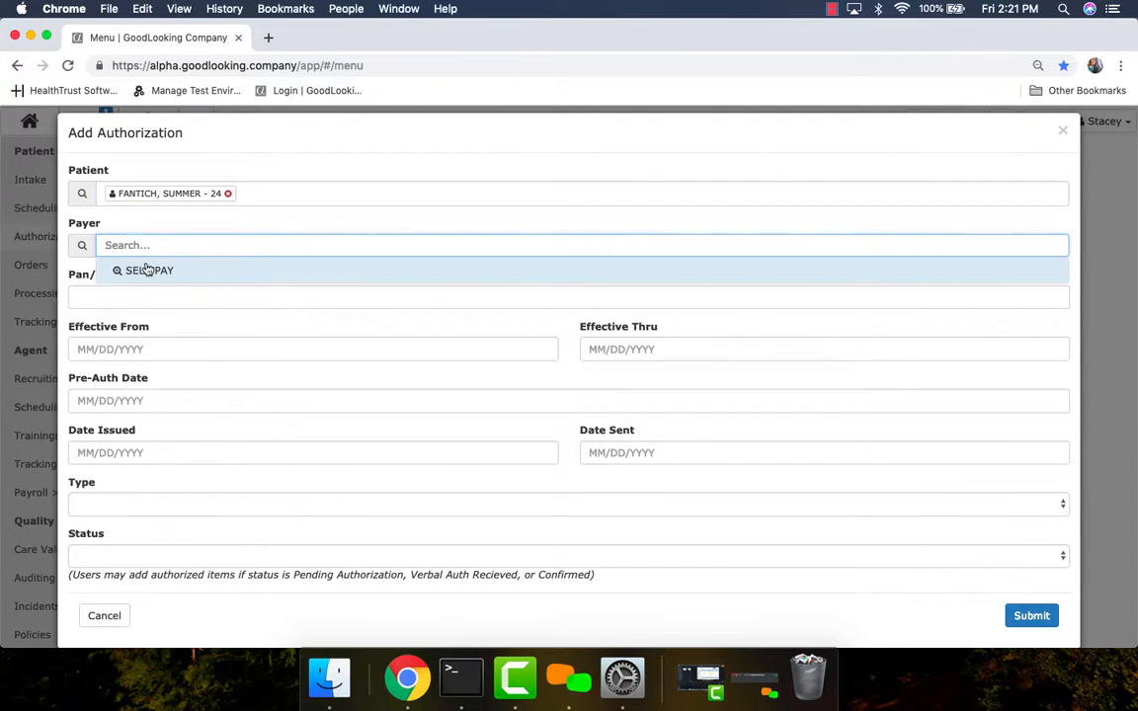
pyautogui.click(147, 270)
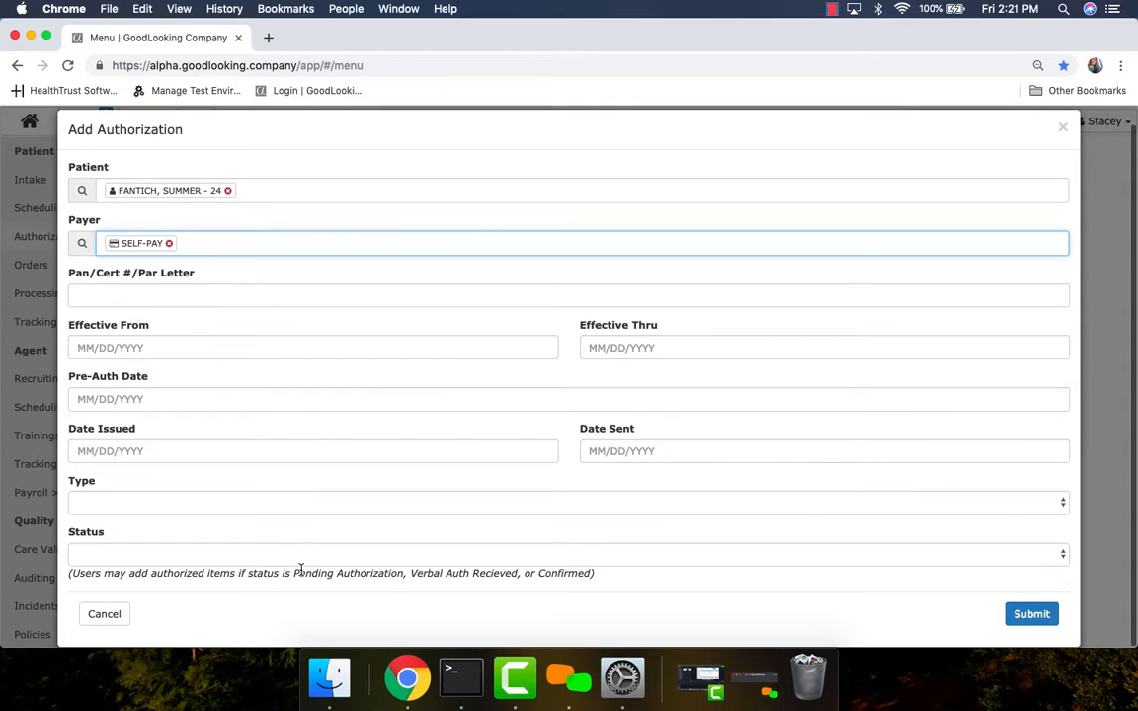